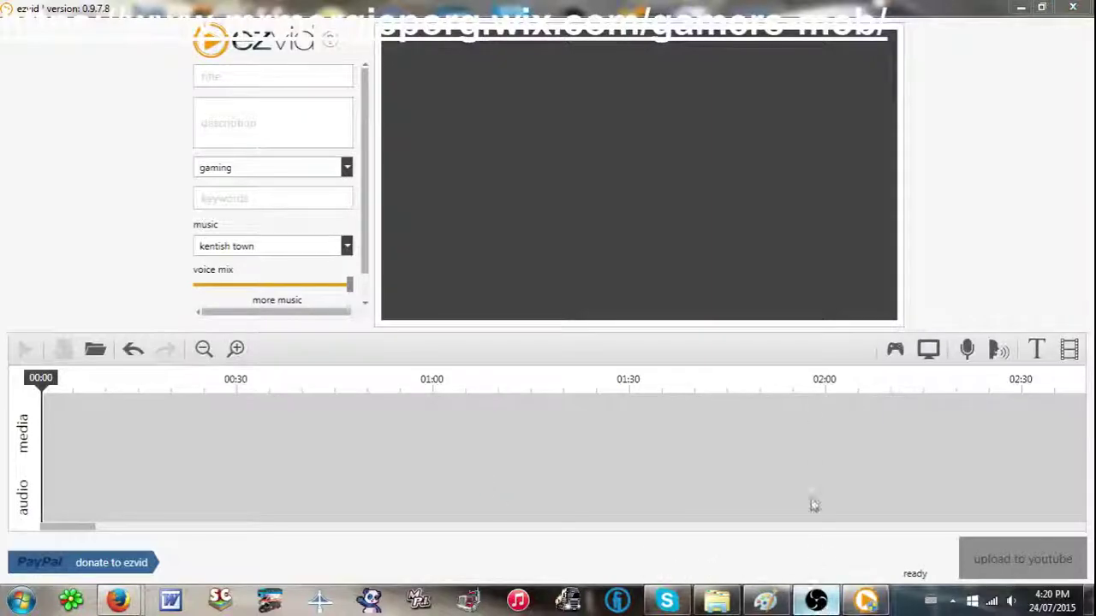
click(816, 600)
click(1002, 9)
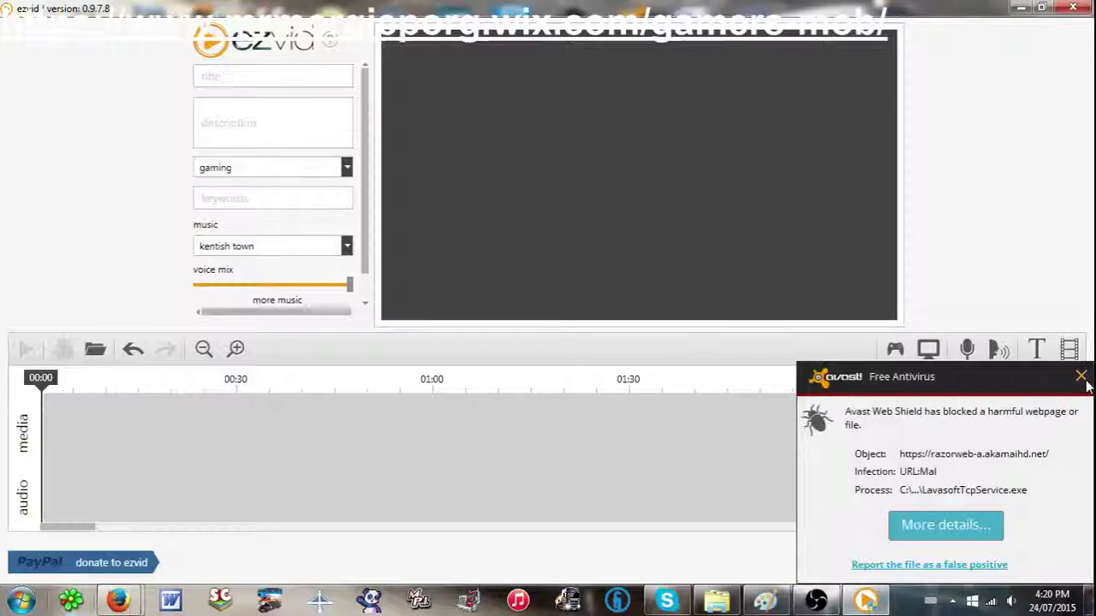
click(1081, 377)
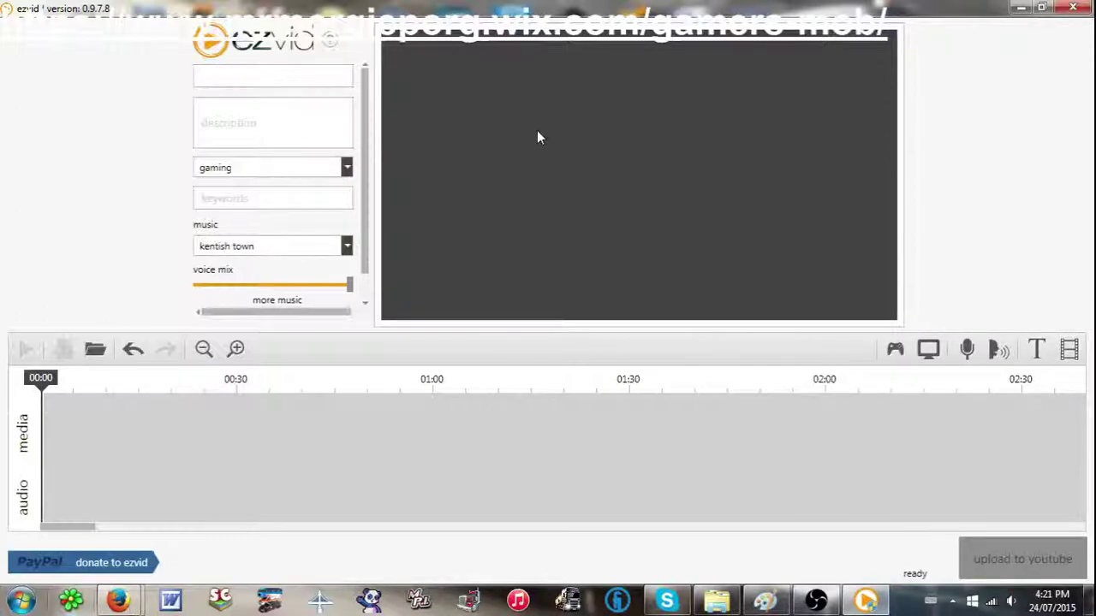
Title the video "Tutorial" and enter "Tuto" as its description
text(Tutorial)
click(341, 120)
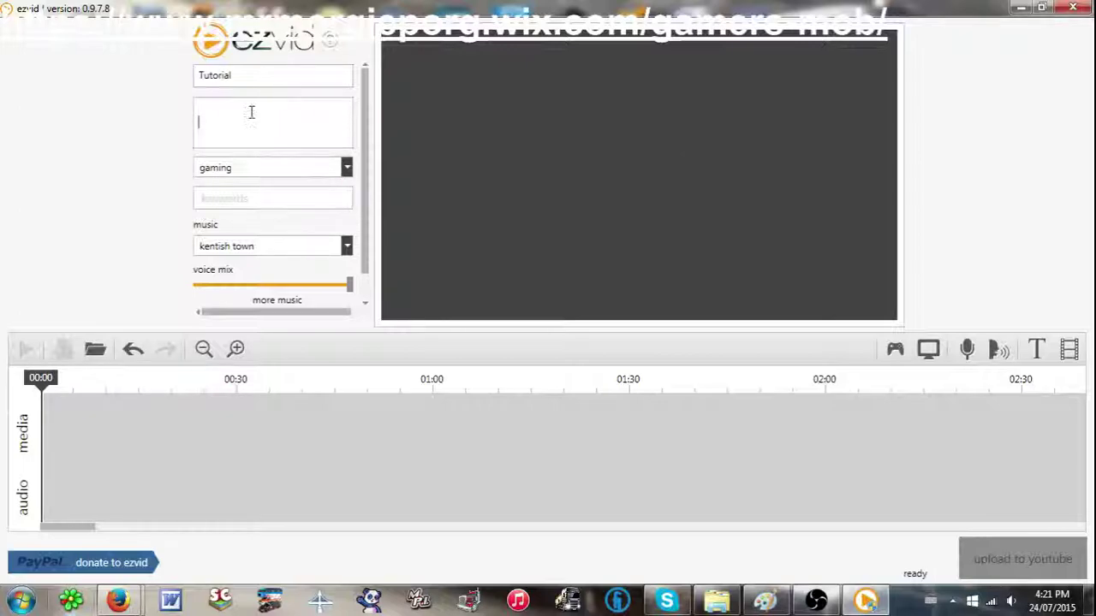
text(Tuto)
Set the video category to nonprofits & activism and enter "TUT" as the keyword
click(269, 169)
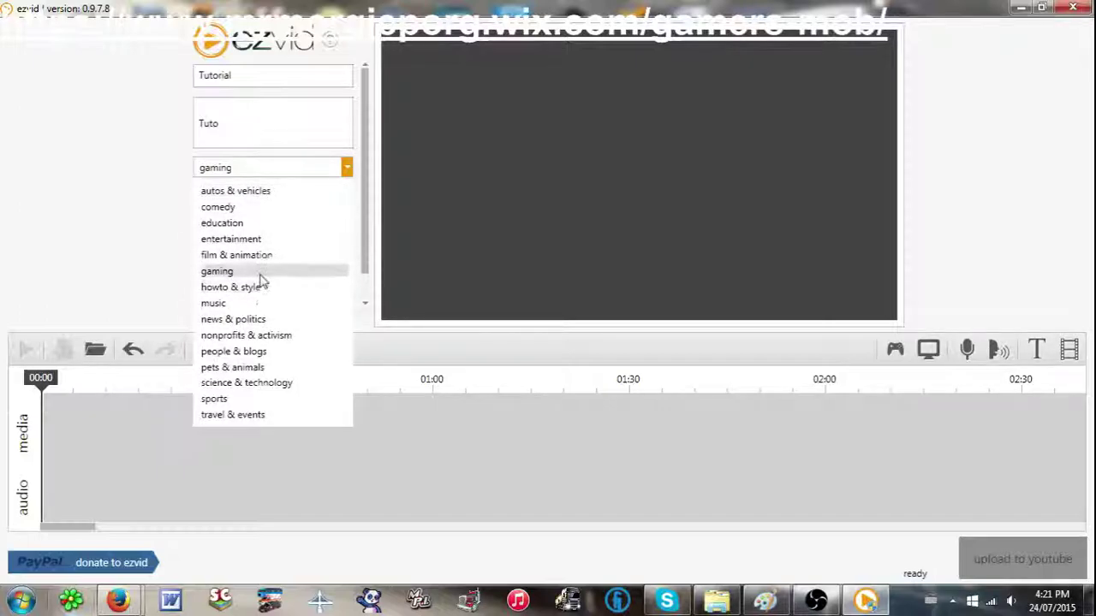
click(239, 335)
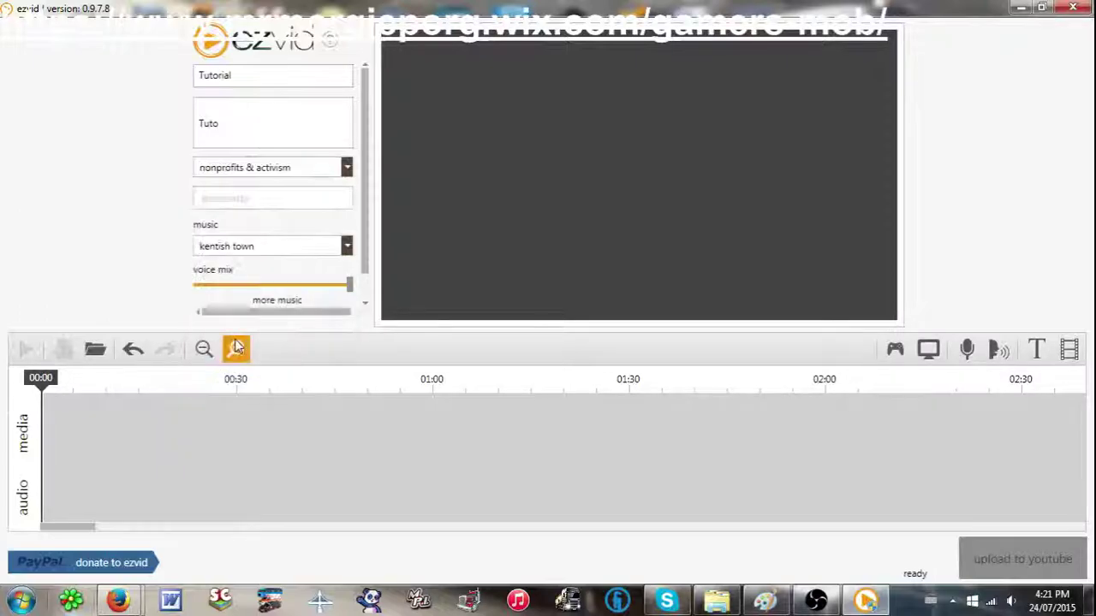
click(290, 198)
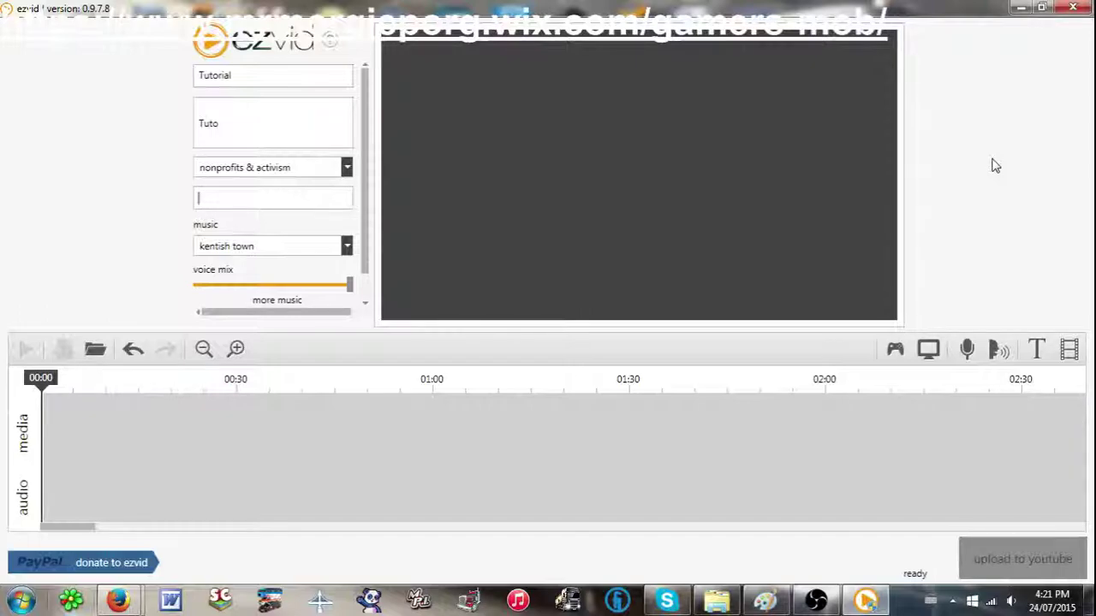
text(TUT)
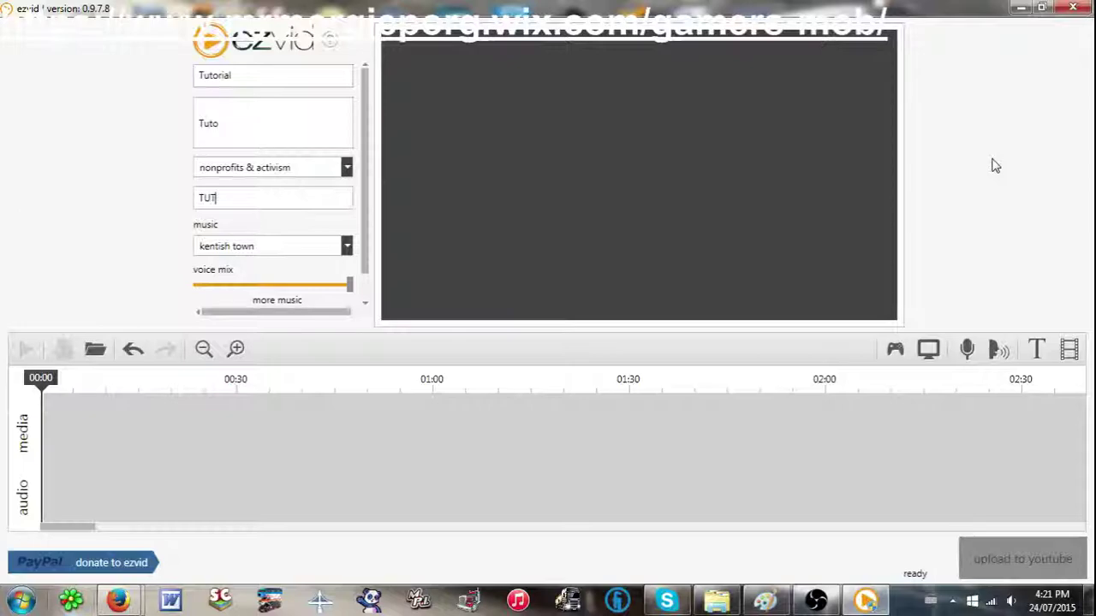
Dismiss the antivirus alerts and set the video's music to the "use my own" option
click(252, 249)
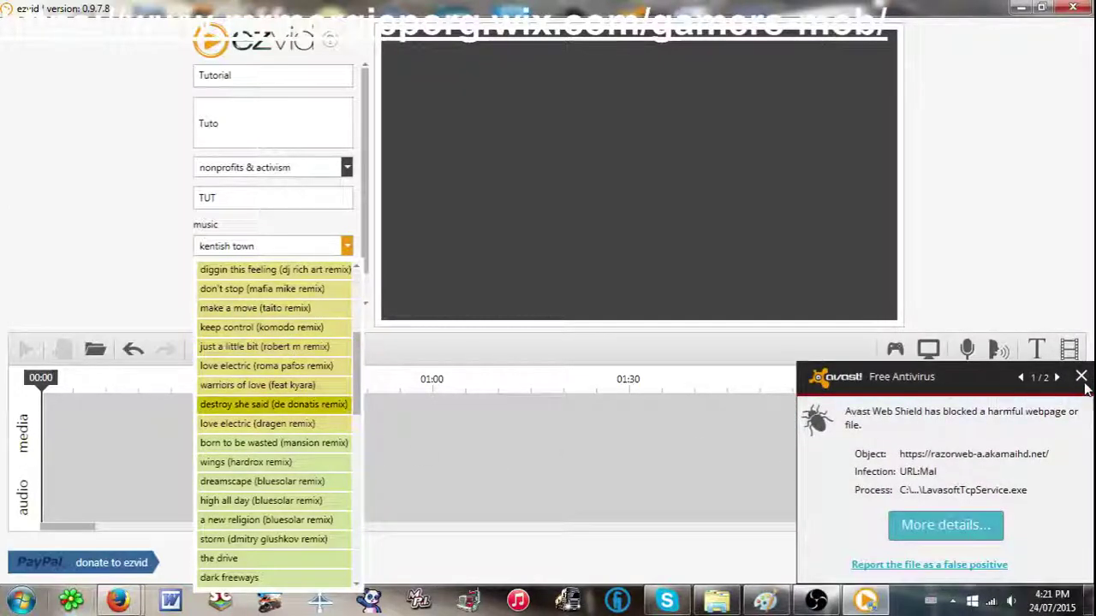
click(1083, 386)
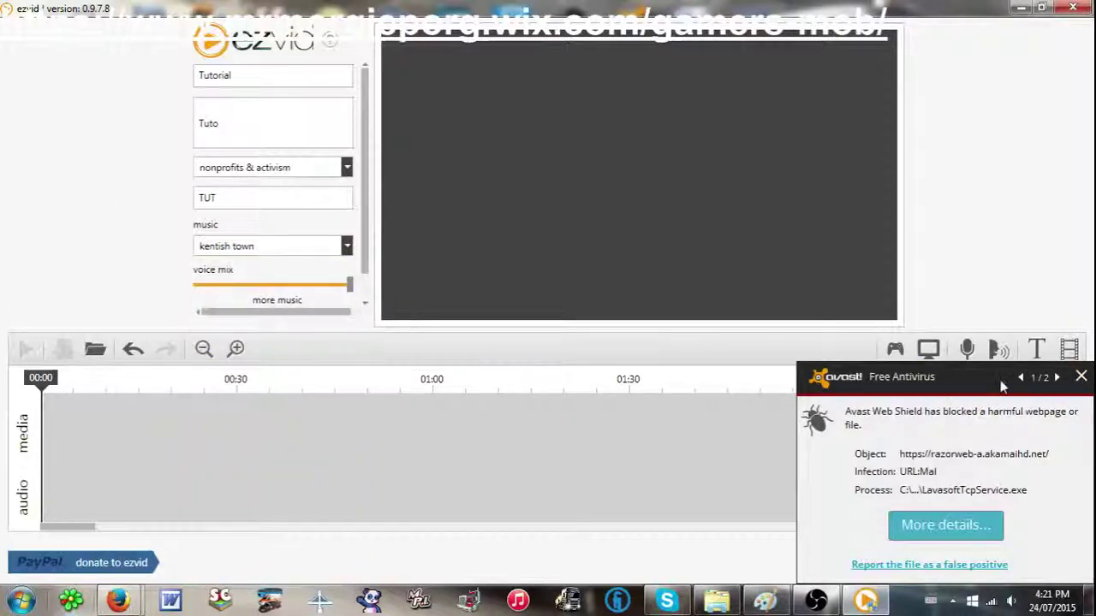
click(1081, 378)
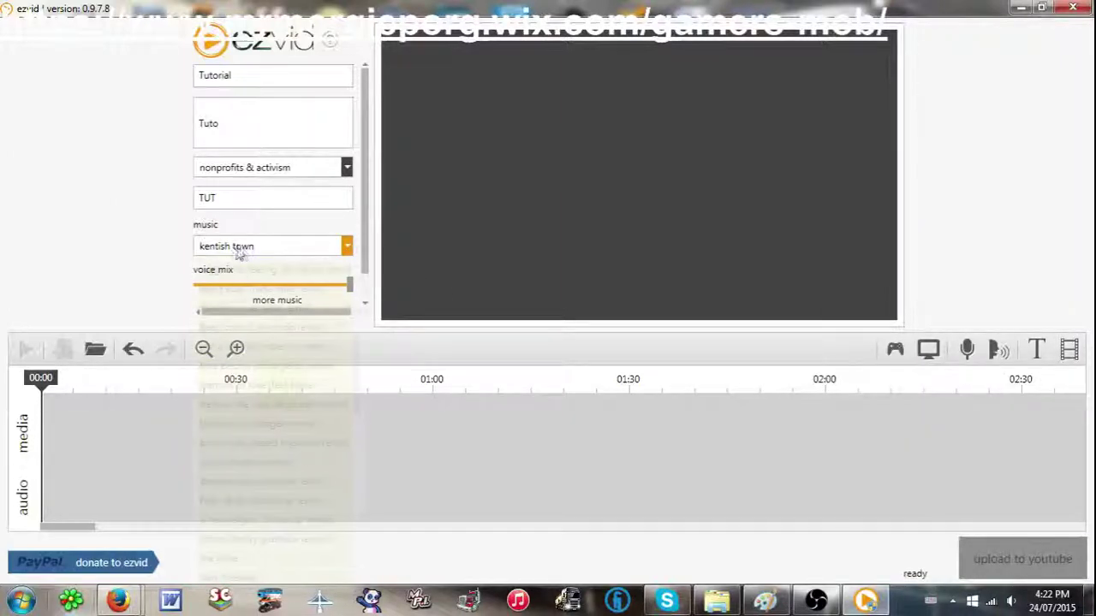
click(345, 246)
scroll(338, 404, down, 12)
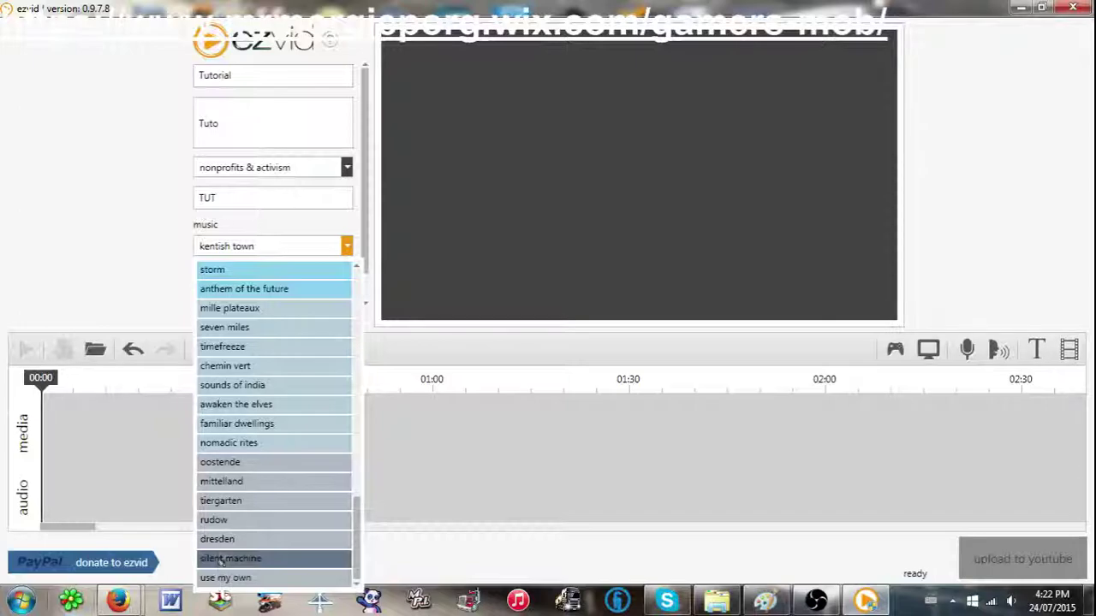
click(257, 575)
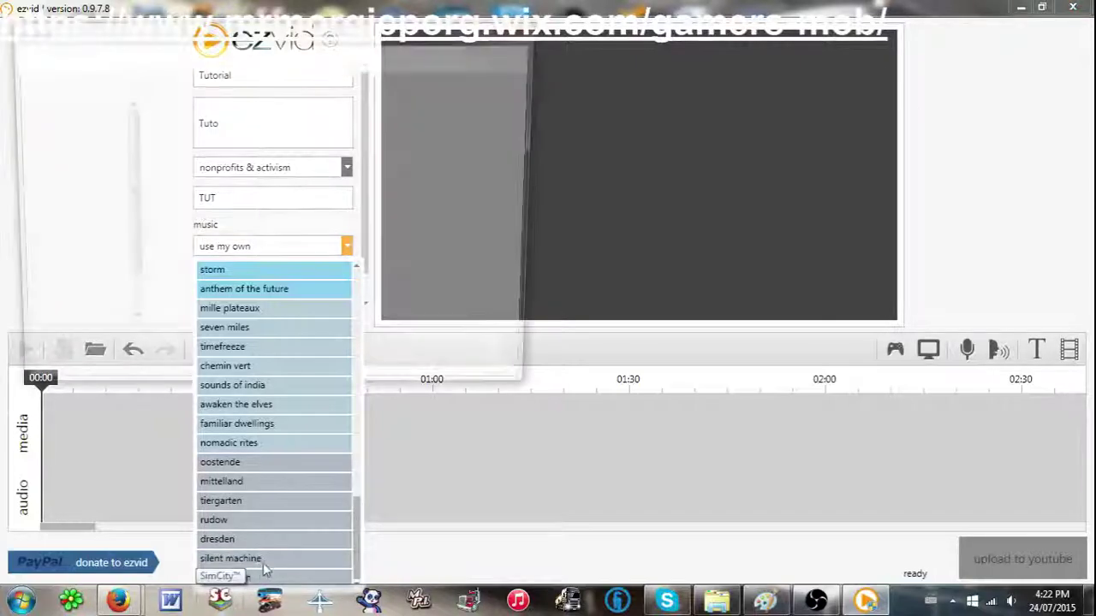
Load the song "03 Try" from the P!nk album folder The Truth About Love in the Music library
drag(294, 45, 757, 47)
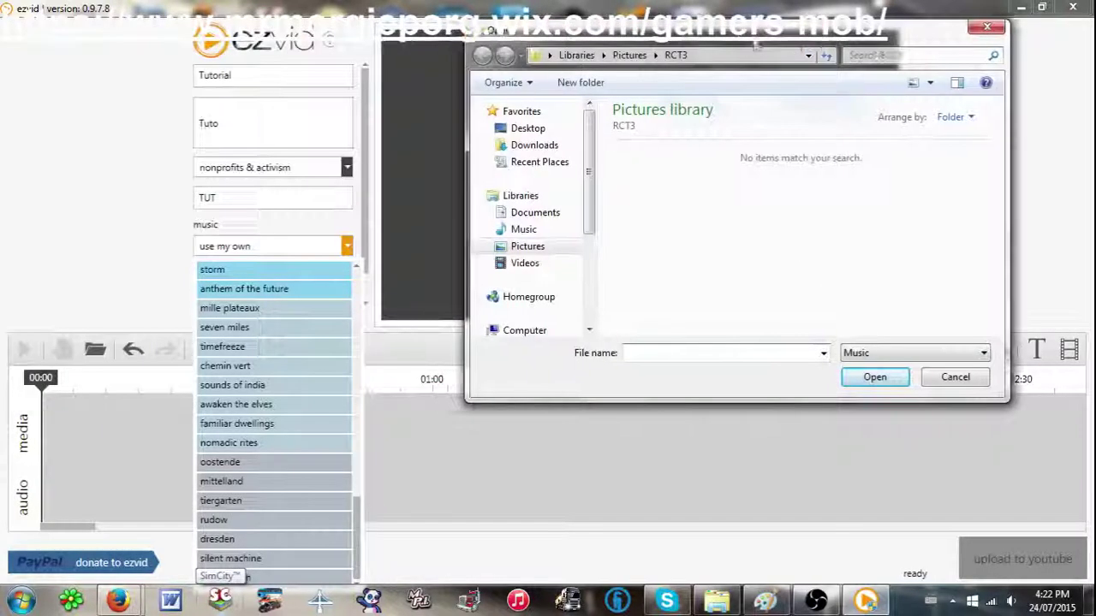
click(523, 229)
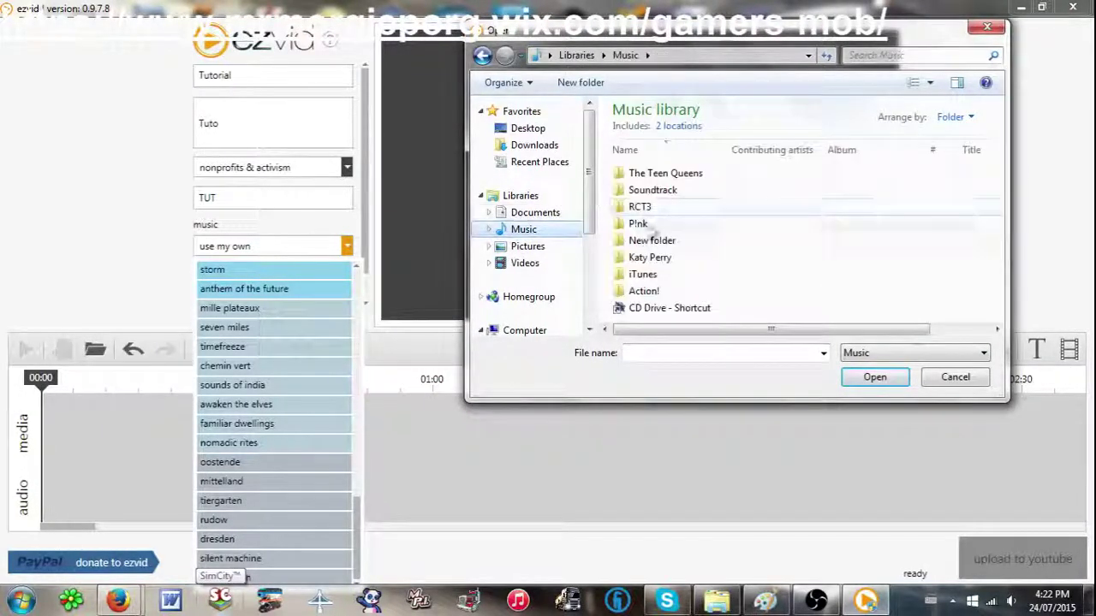
double_click(666, 224)
double_click(669, 174)
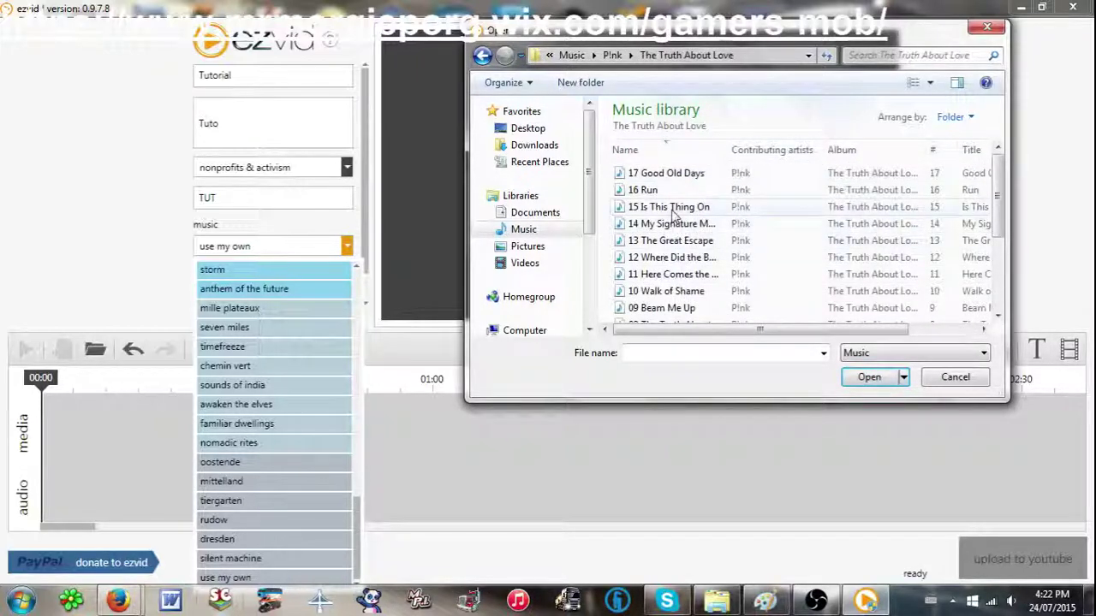
scroll(685, 247, down, 3)
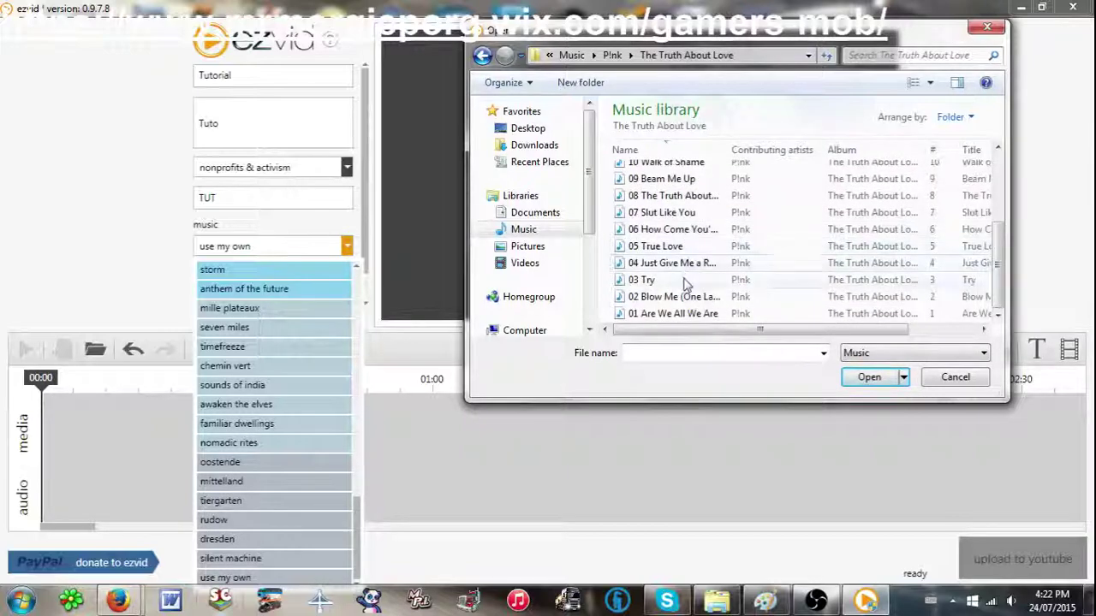
double_click(684, 279)
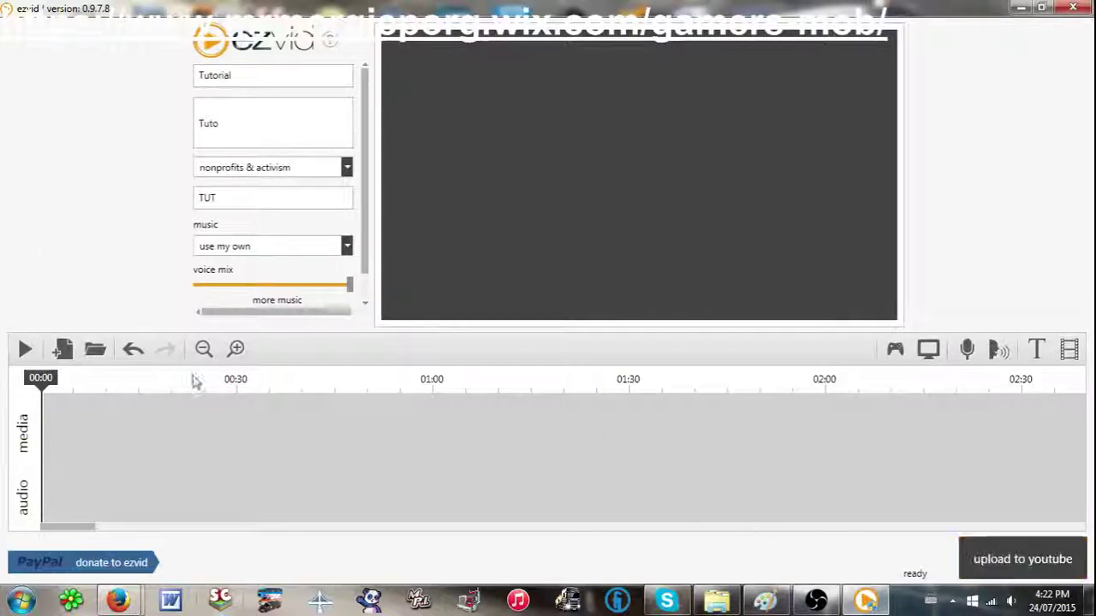
Create a text slide that reads "Tutorial" in place of the placeholder, dismissing the antivirus alert
click(1038, 352)
drag(727, 288, 435, 173)
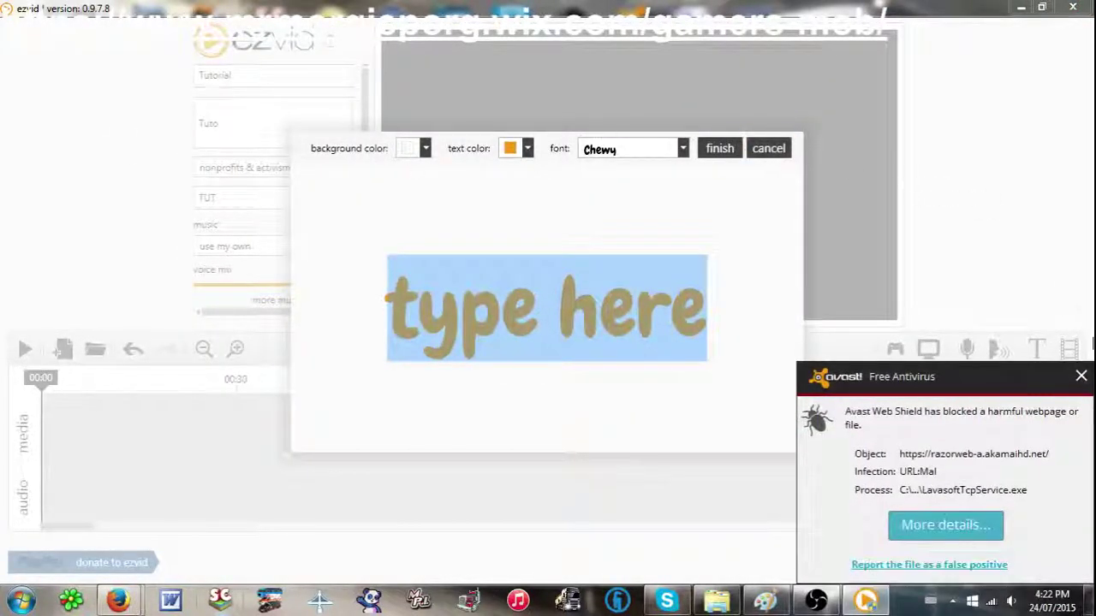
click(1080, 377)
key(BackSpace)
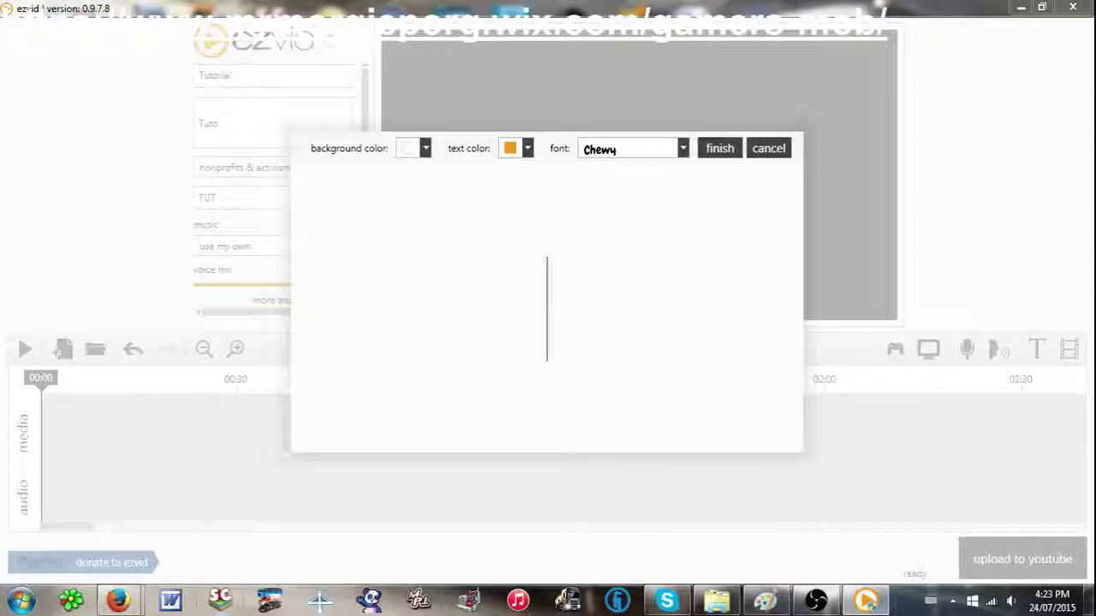
text(Tutot)
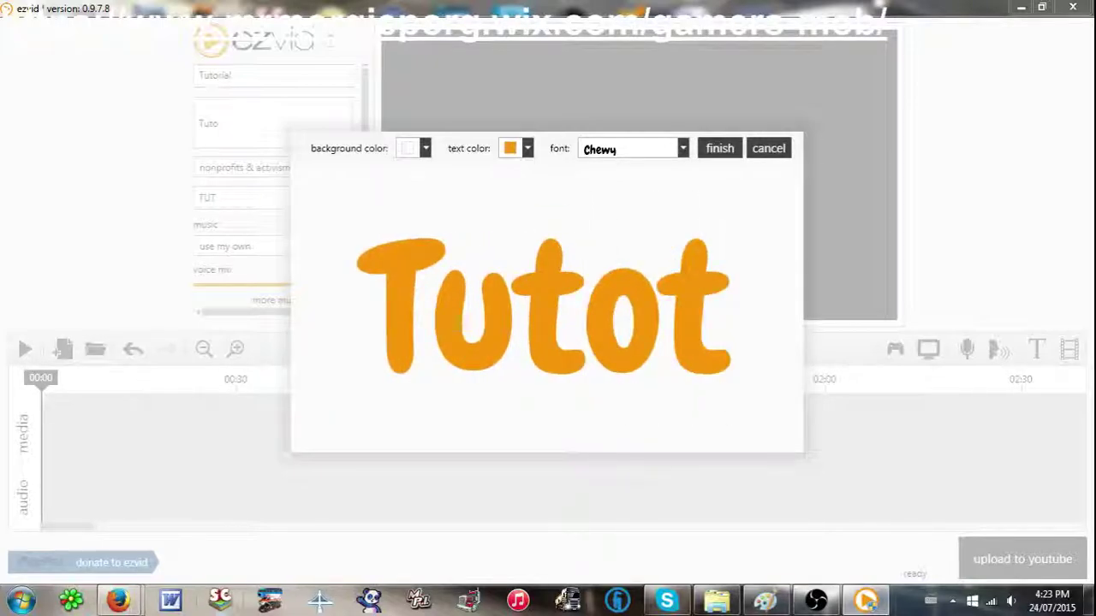
key(BackSpace)
text(rial)
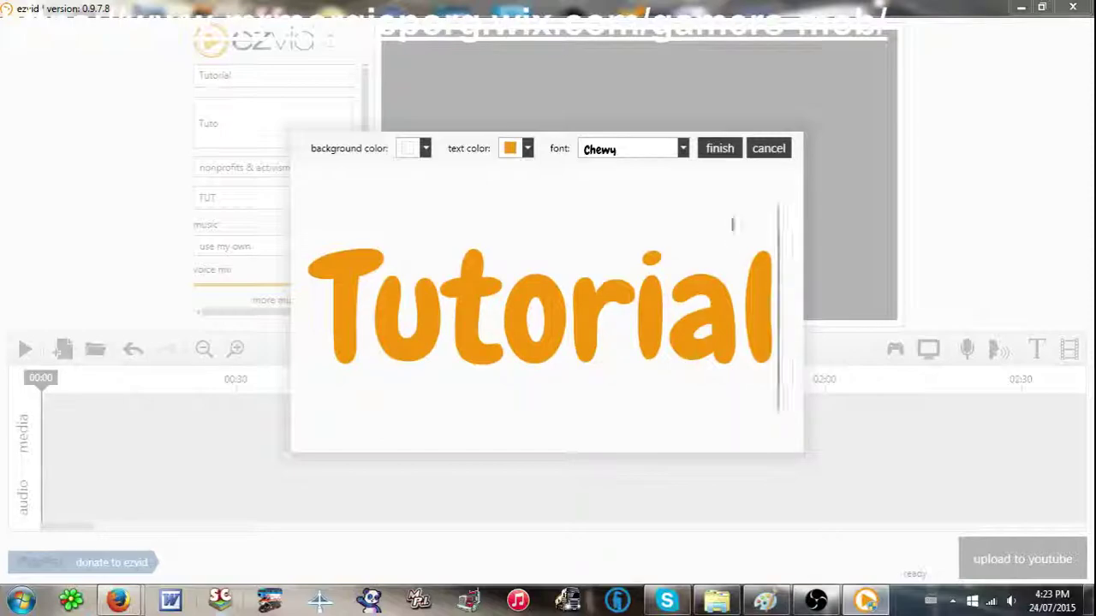
Style the slide with the Monoton font in black on a red background and add it to the timeline
click(639, 154)
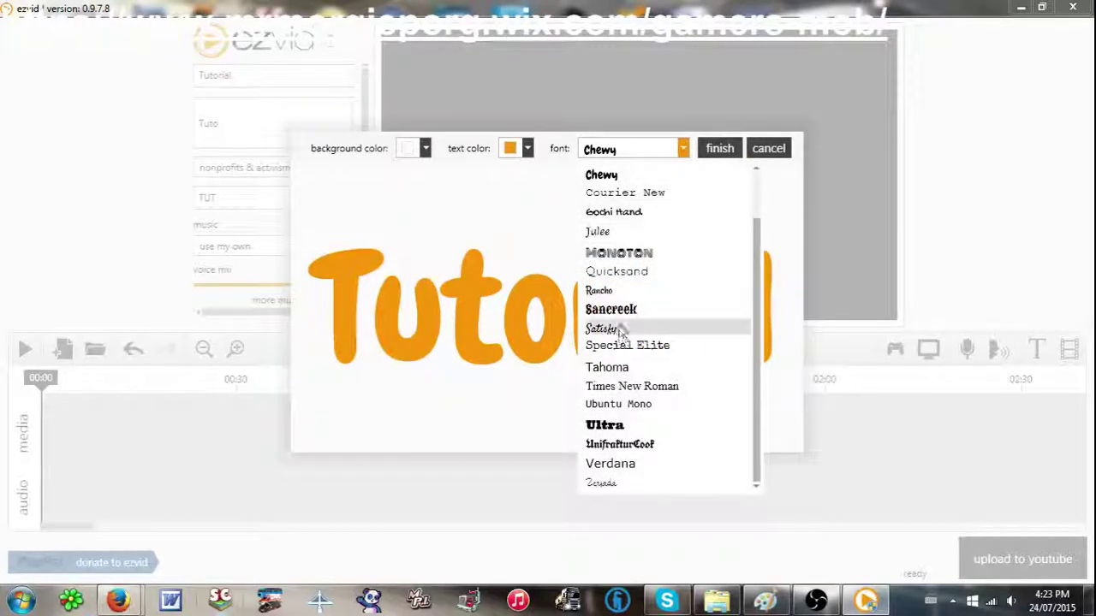
click(611, 248)
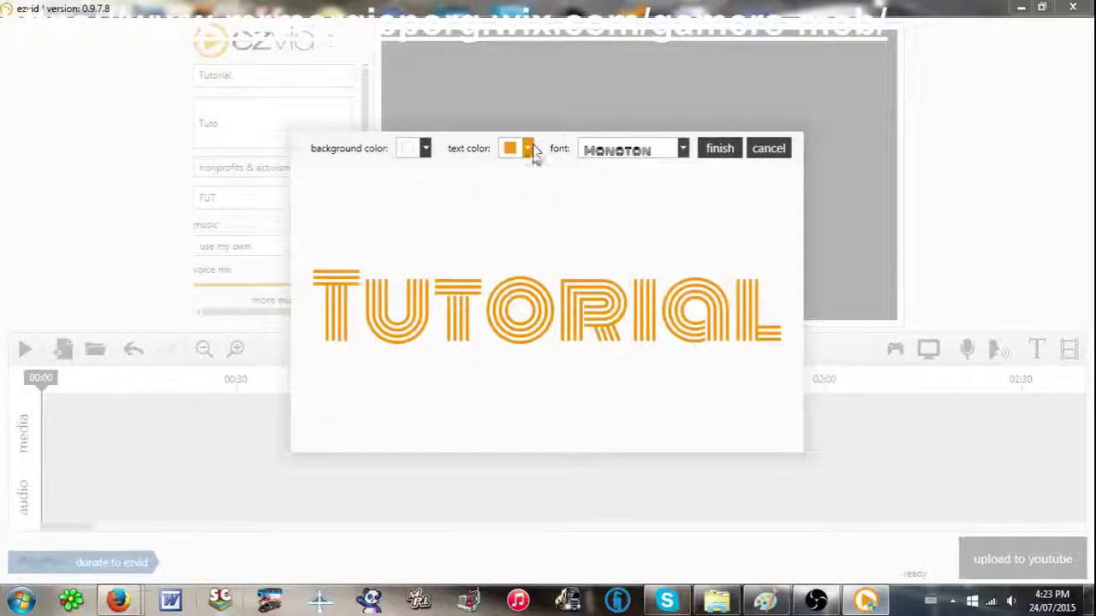
click(528, 149)
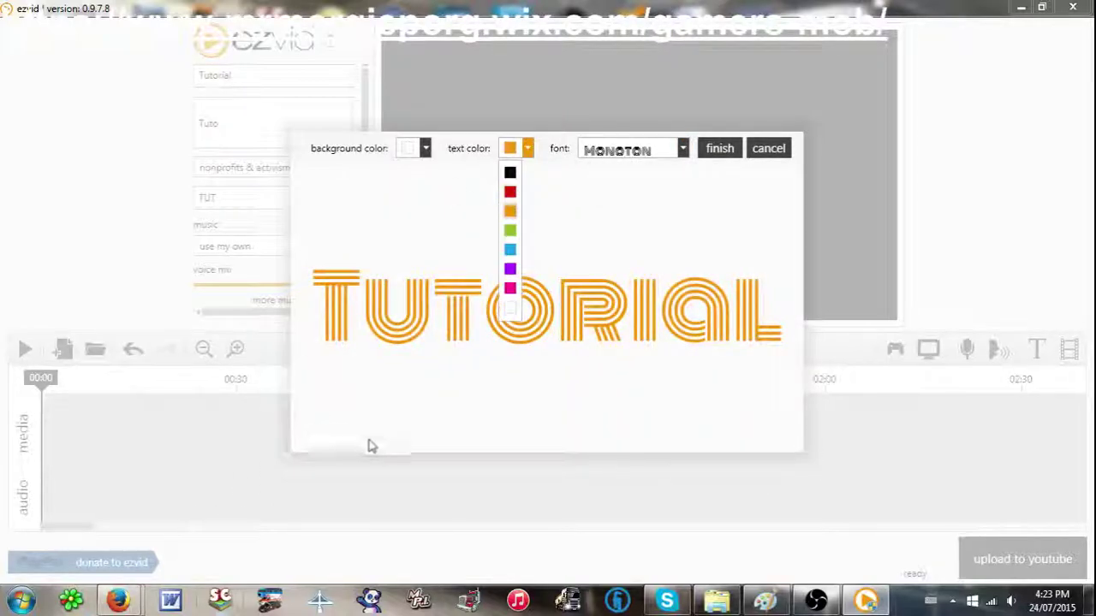
click(511, 173)
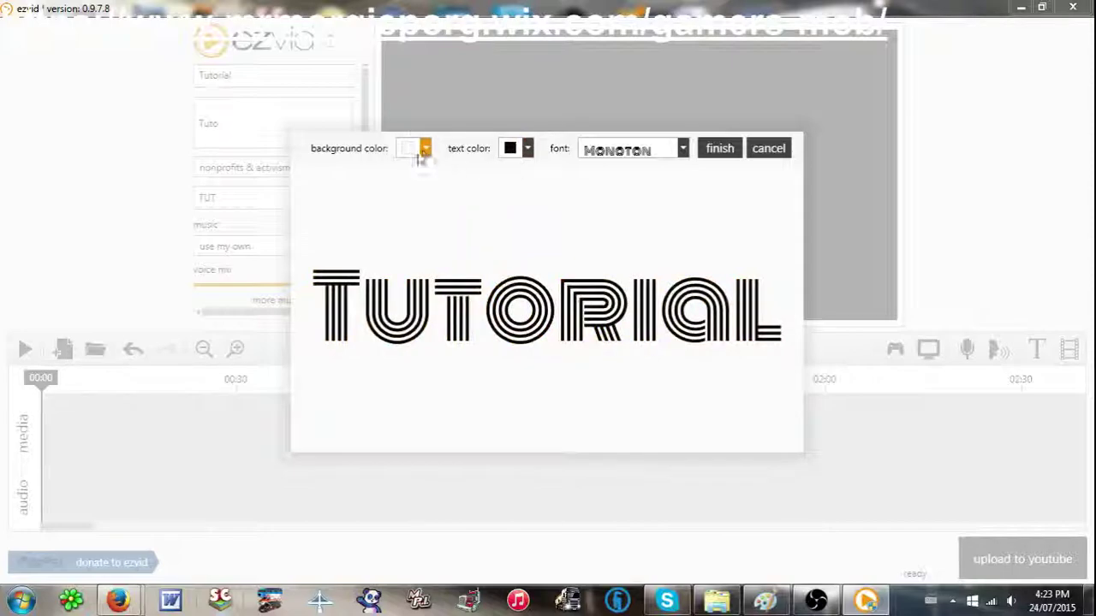
click(425, 149)
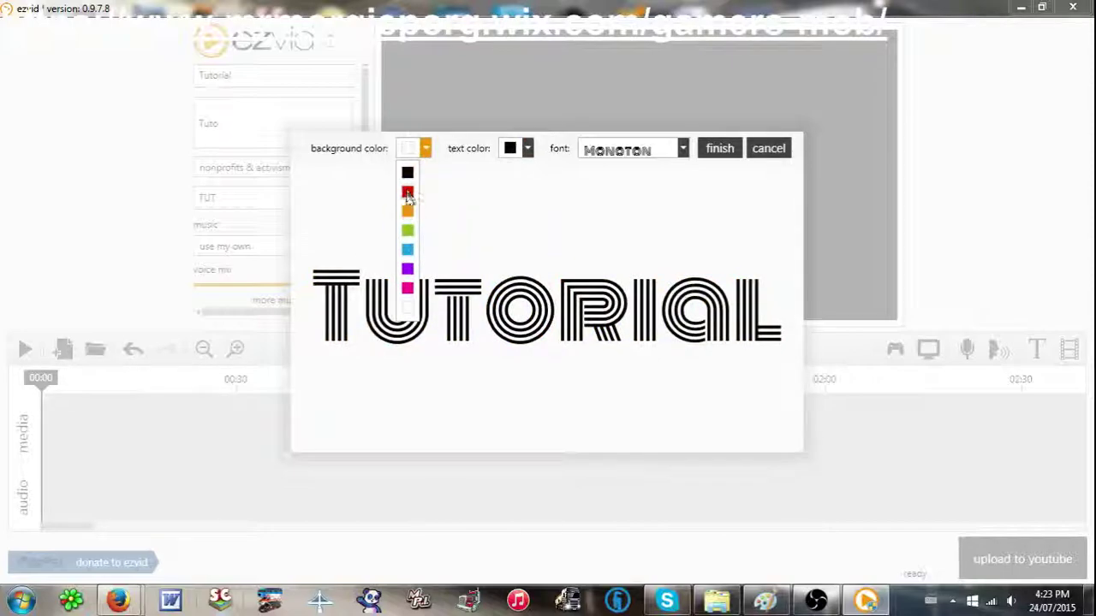
click(408, 192)
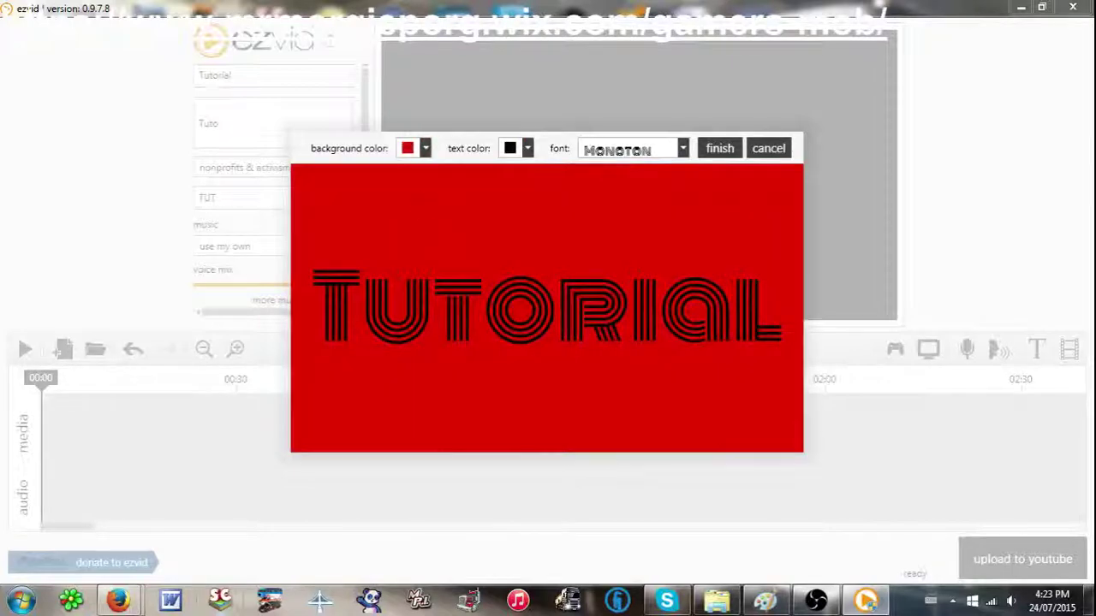
click(719, 147)
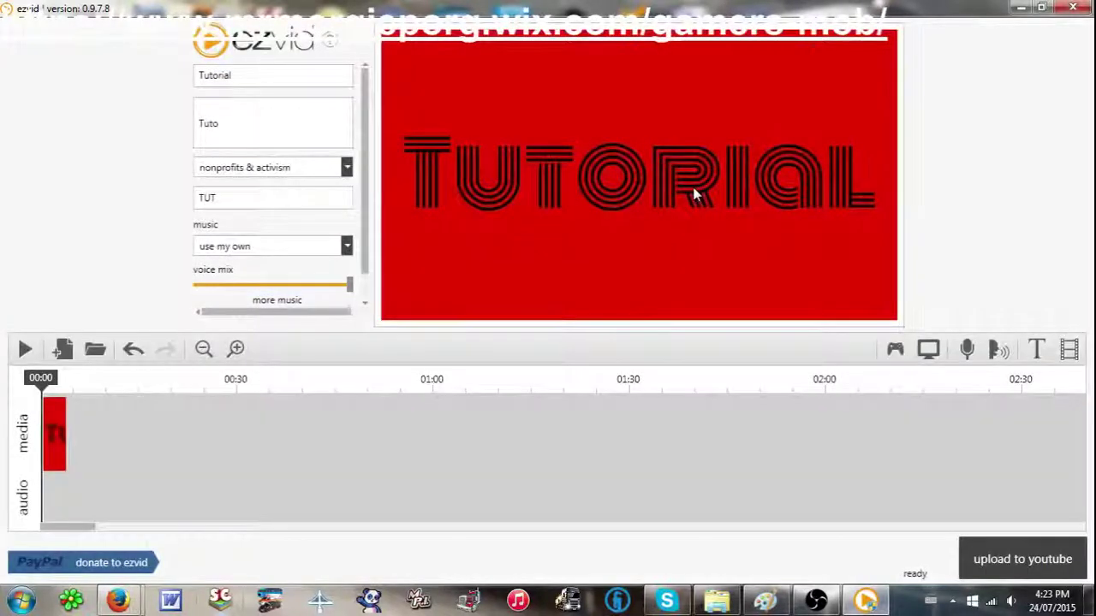
Play through the title slide and insert the picture tn_20SUBS from the Pictures library after it
click(24, 349)
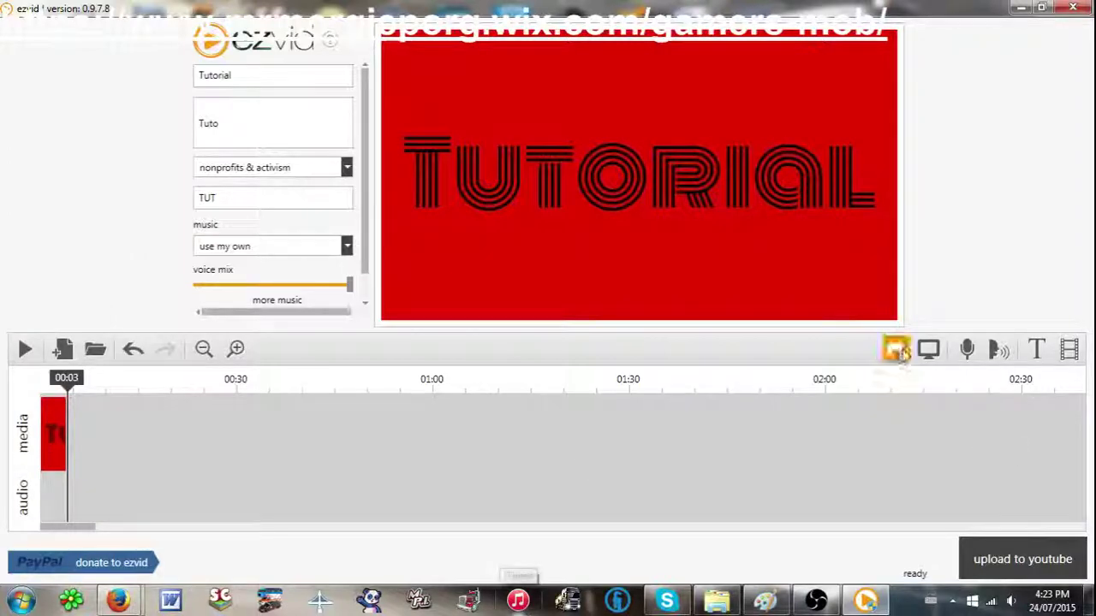
click(1069, 351)
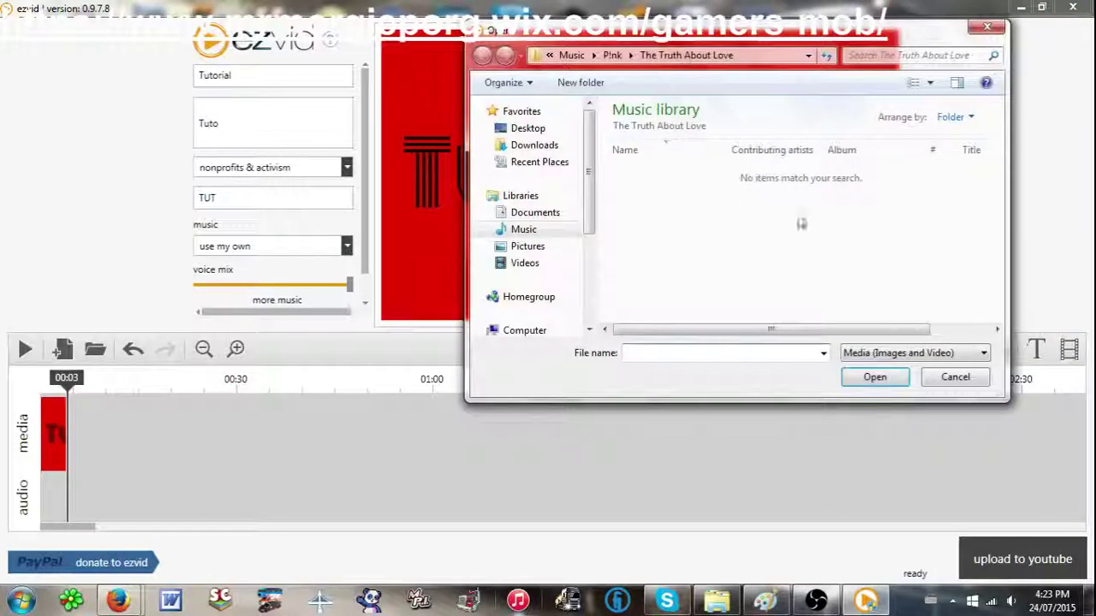
click(524, 246)
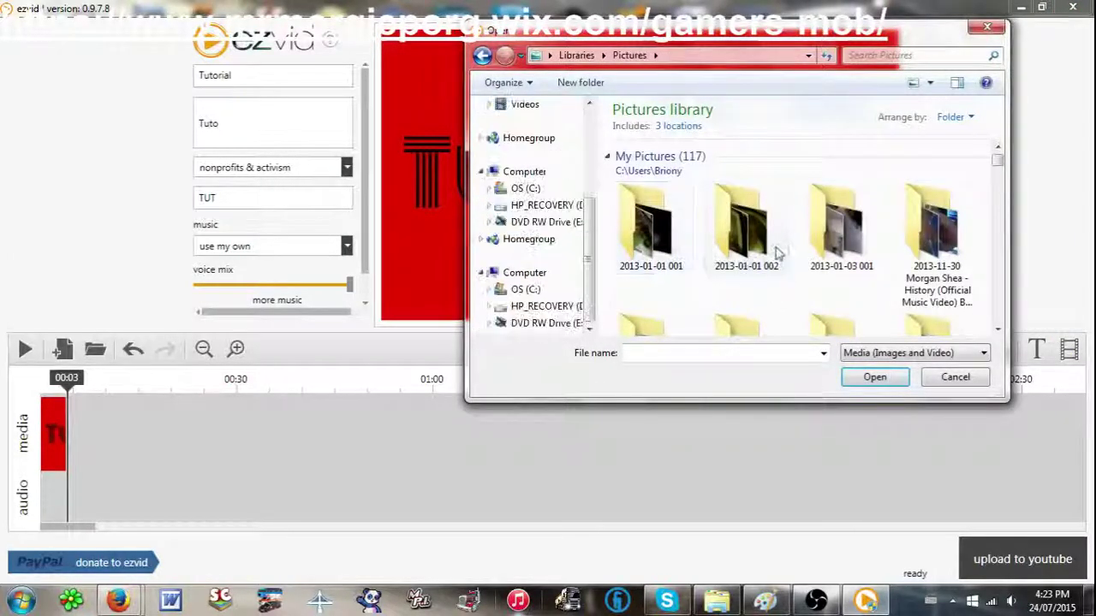
drag(998, 162, 991, 281)
click(739, 214)
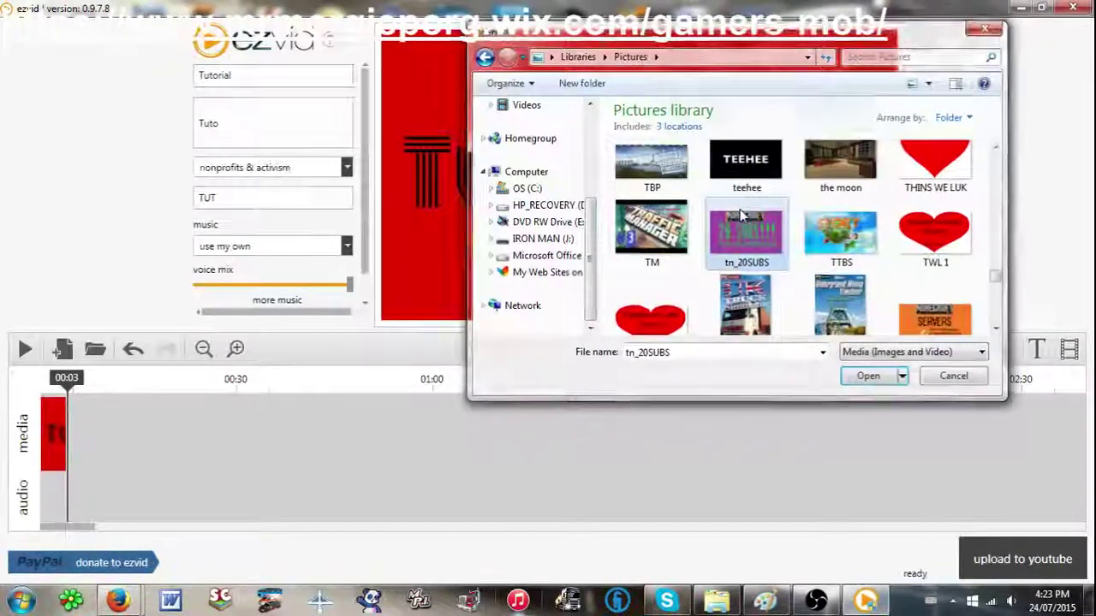
double_click(740, 214)
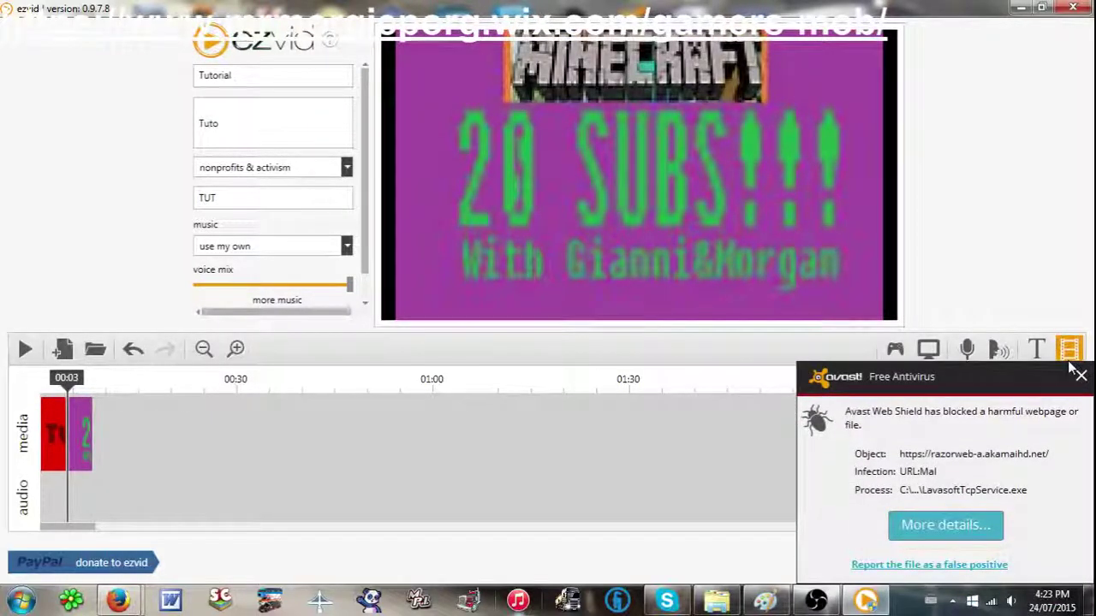
Dismiss the antivirus alert and preview the timeline from the inserted picture
click(1080, 379)
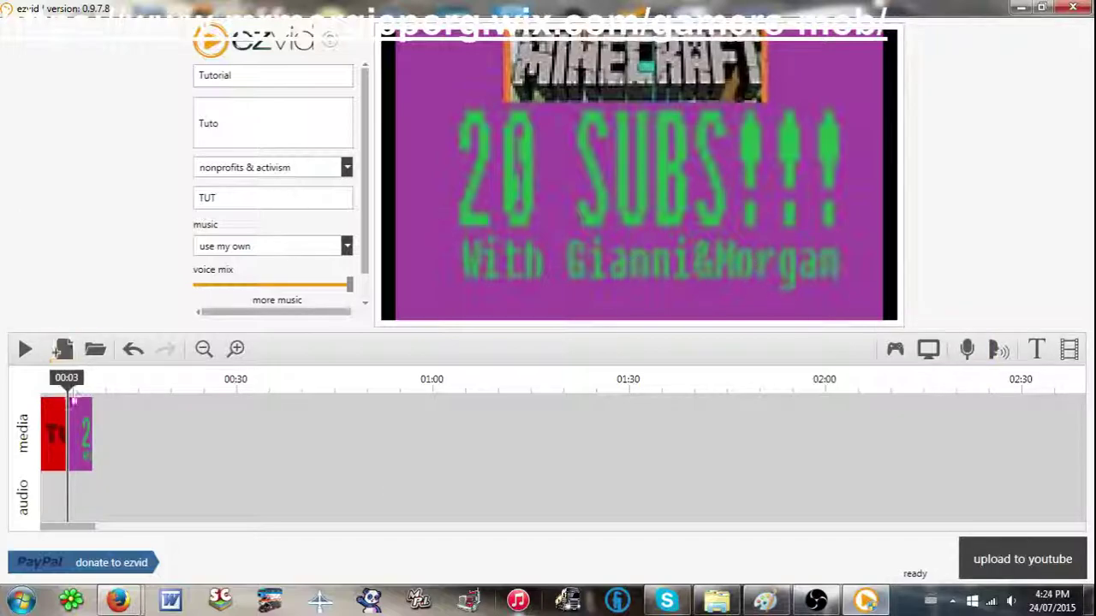
click(24, 350)
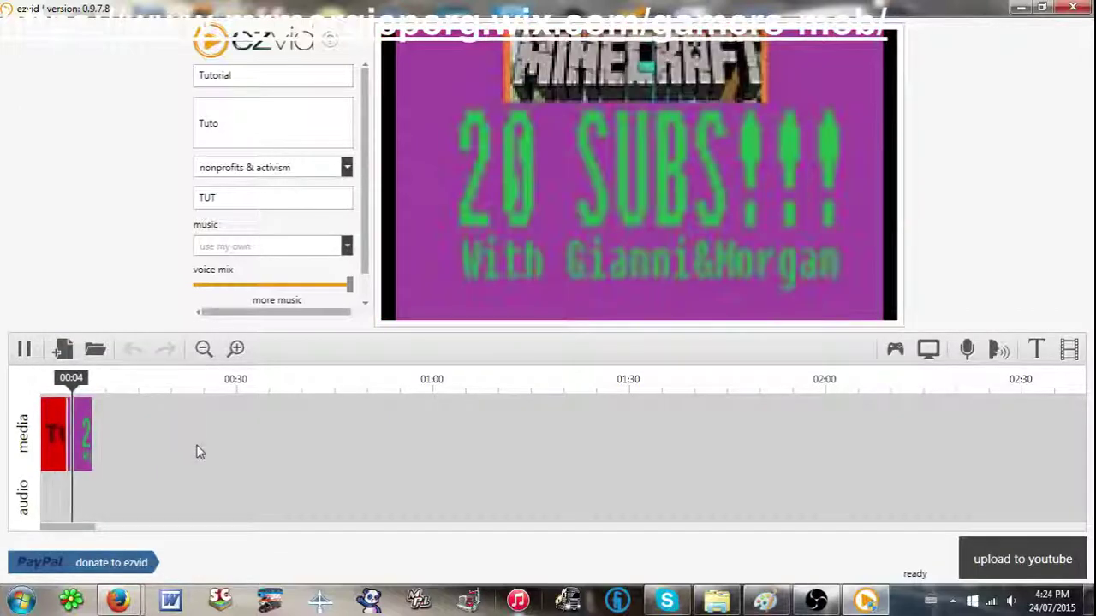
Stretch the tn_20SUBS picture clip to about 1:50 on the timeline, preview it, and shorten it to end at about 0:08
click(24, 351)
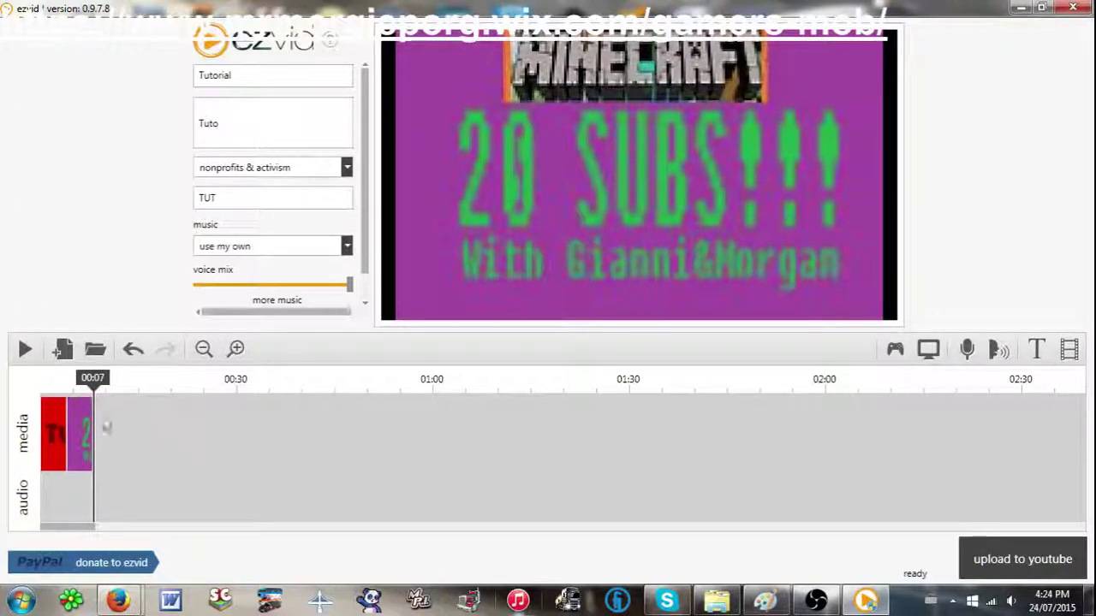
click(85, 422)
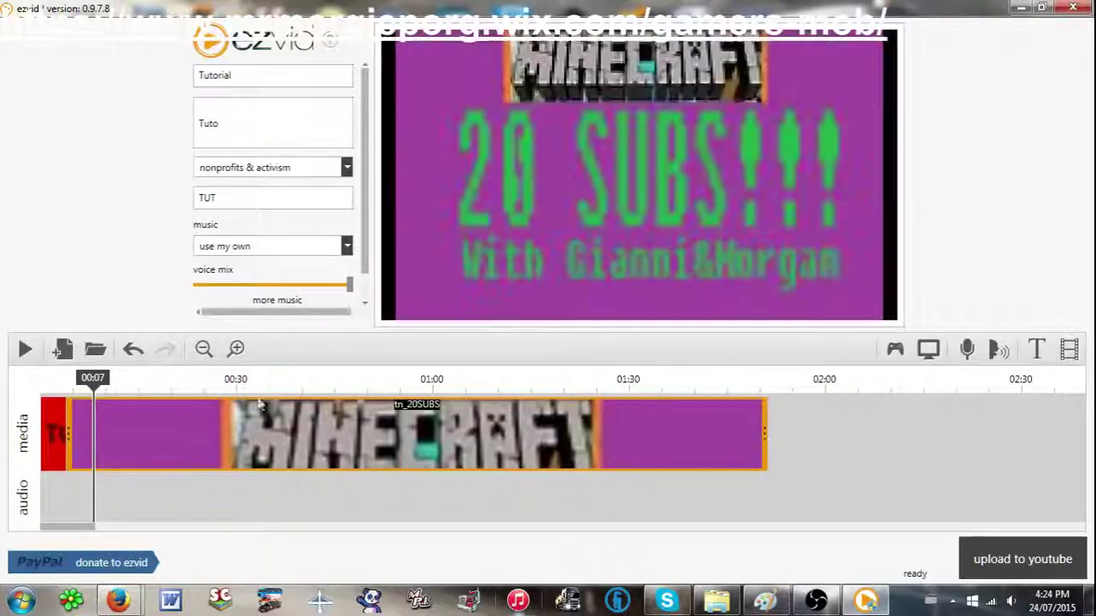
click(24, 349)
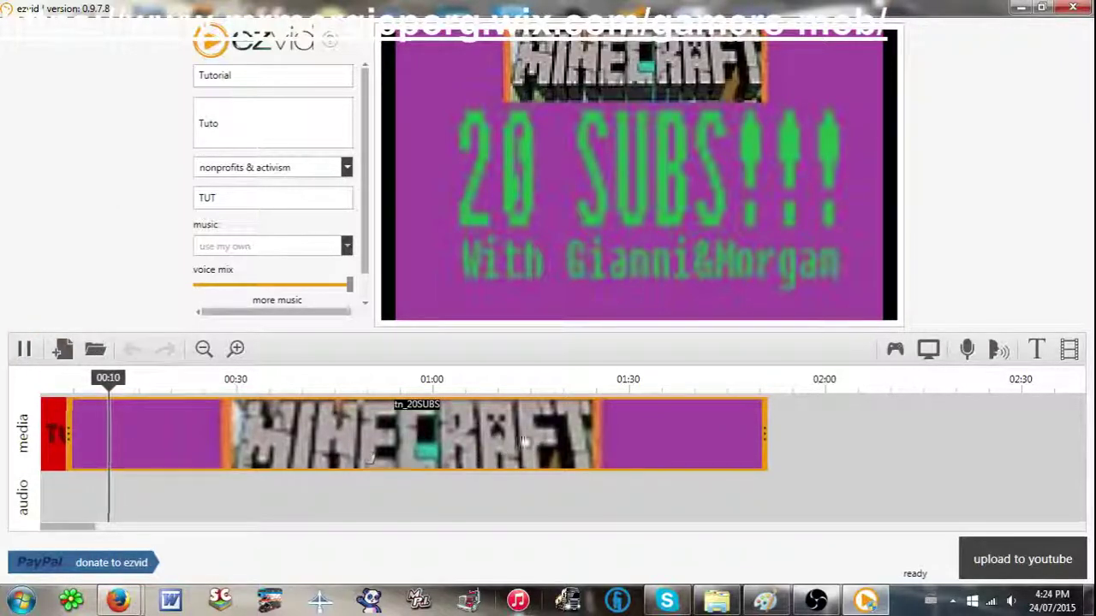
click(24, 350)
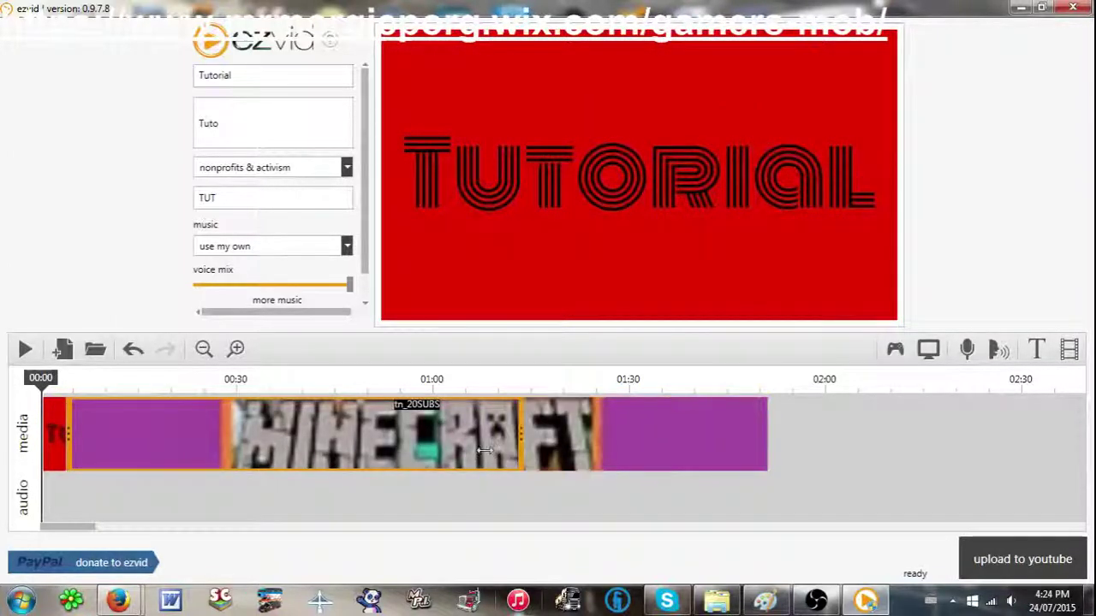
drag(87, 431, 519, 420)
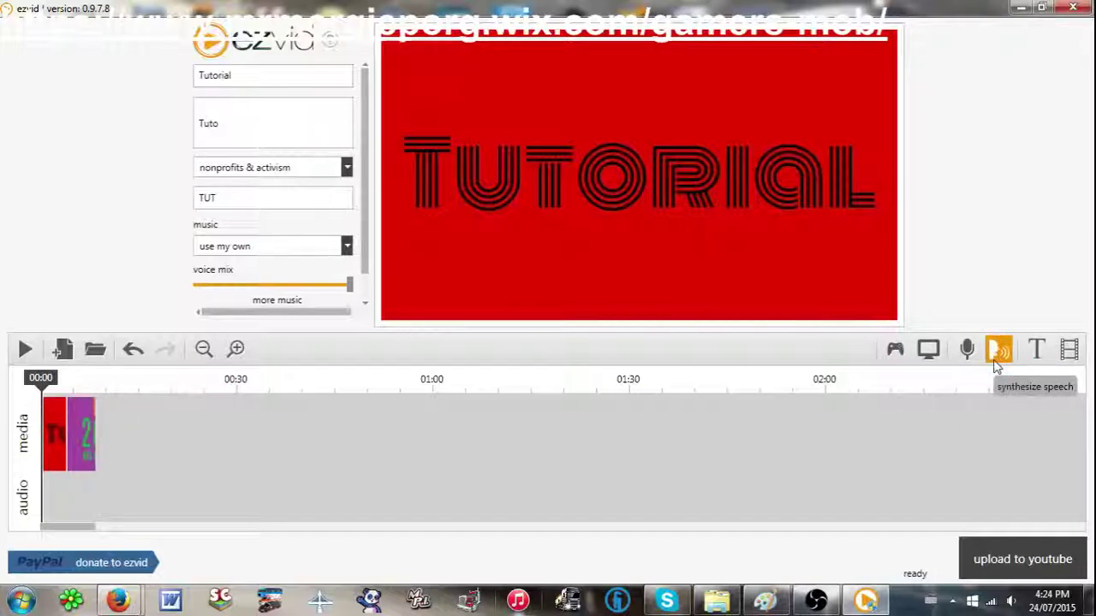
Add a synthesized speech clip at the start of the audio track and play it back
click(998, 358)
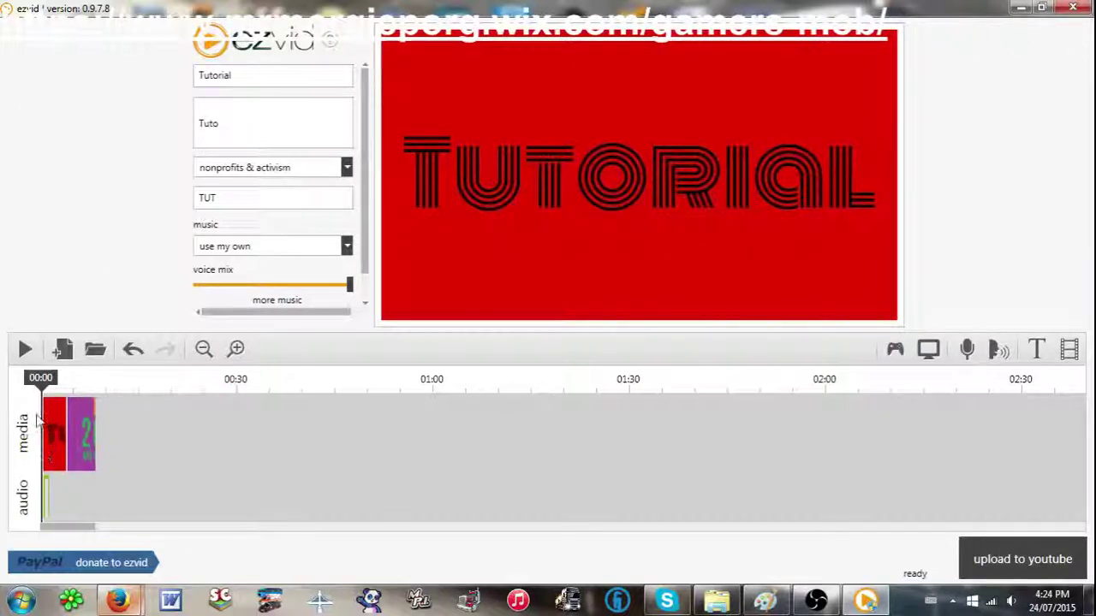
click(23, 349)
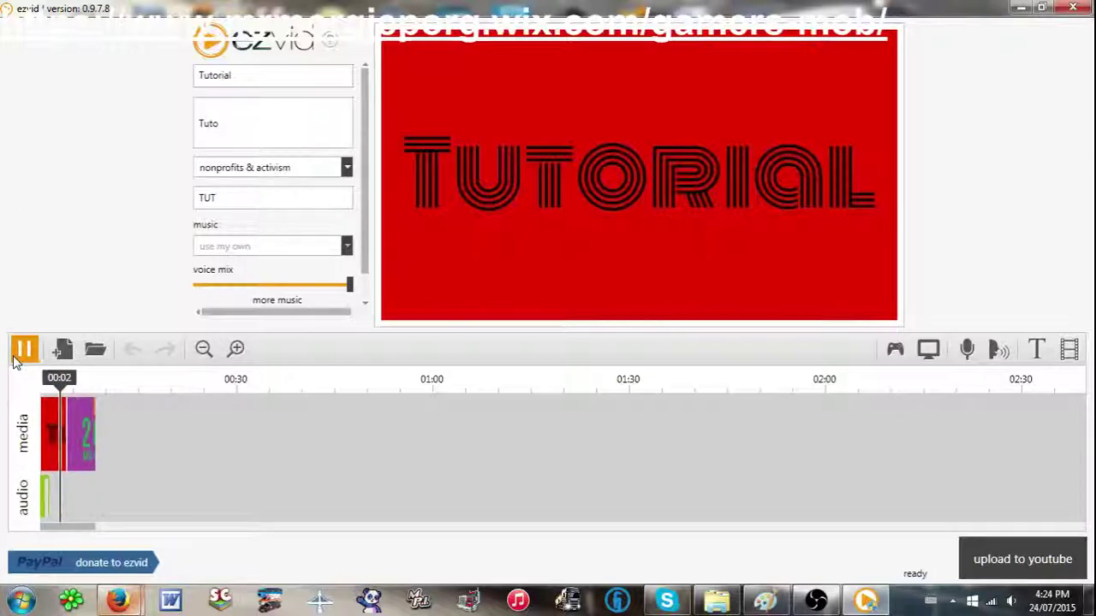
click(23, 349)
Set the voice mix to favor speech and replay the title slide from the start, dismissing the antivirus alert
drag(71, 387, 41, 385)
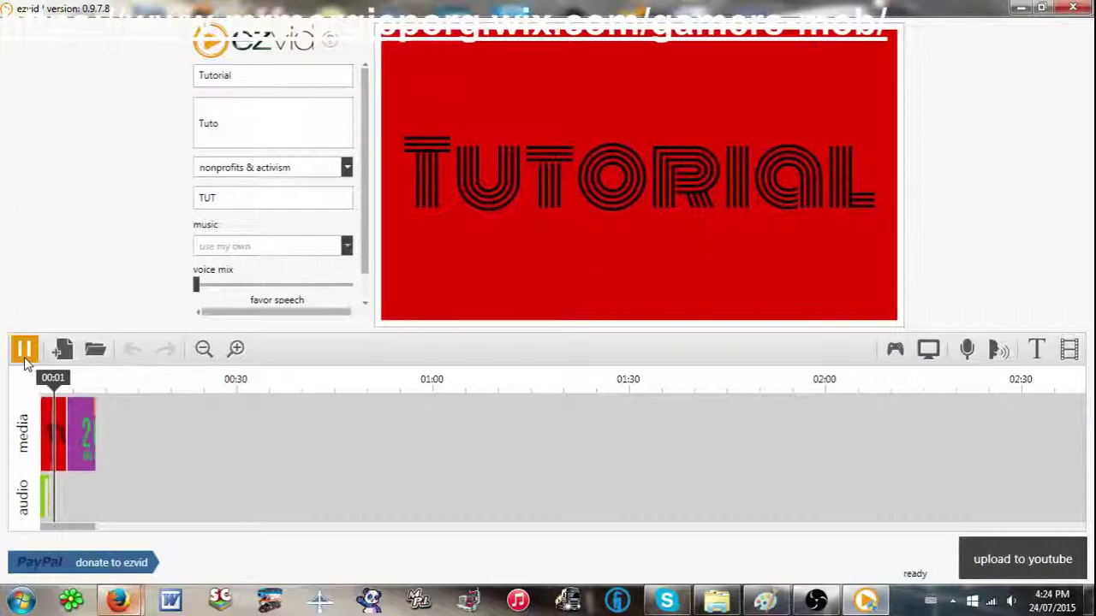
click(25, 358)
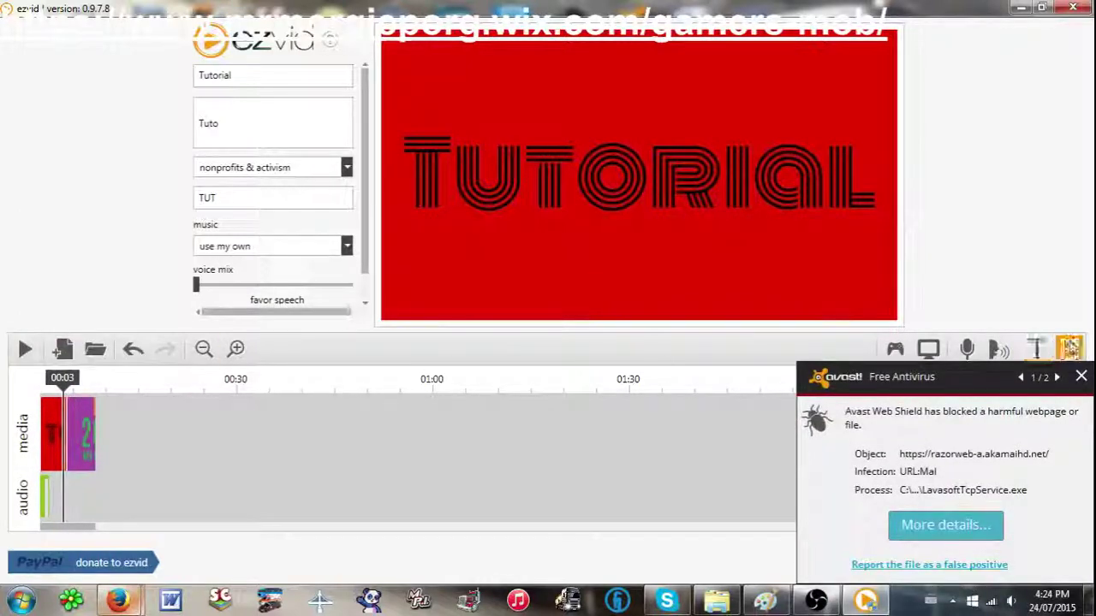
click(1081, 376)
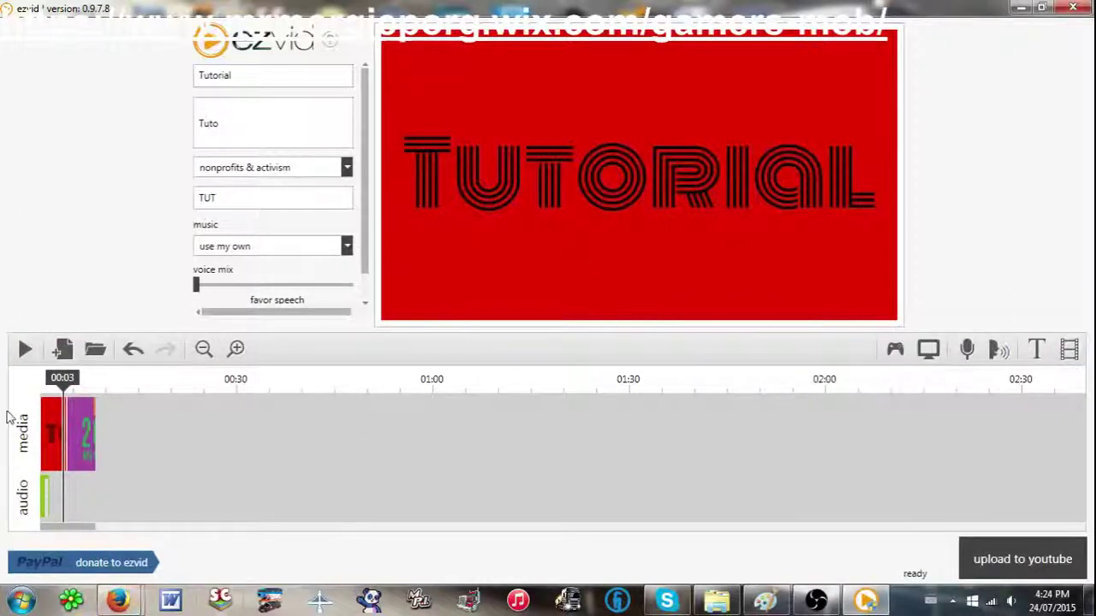
click(53, 432)
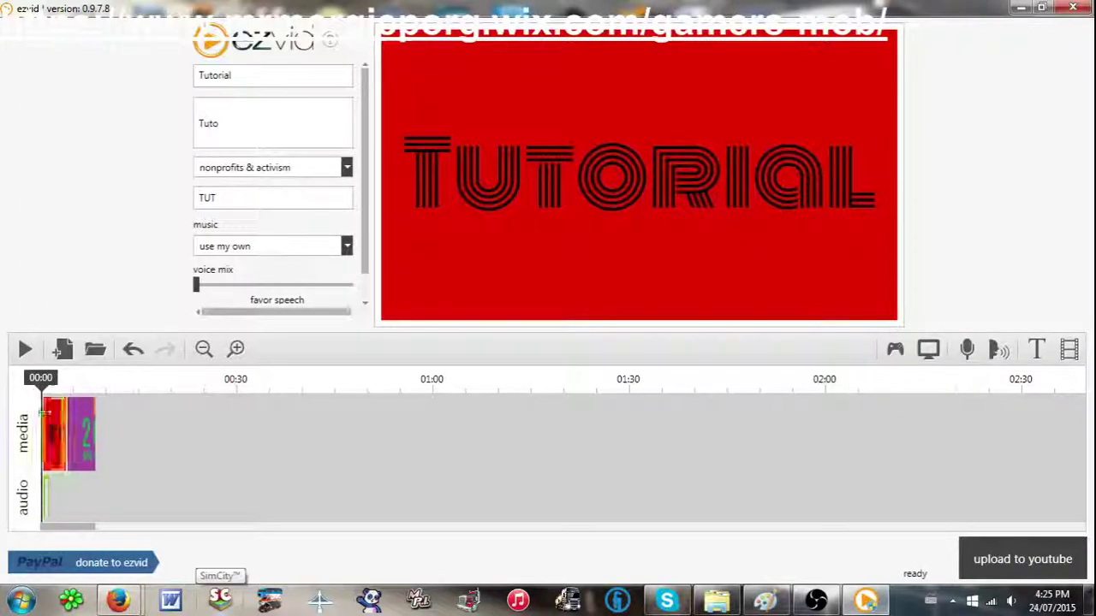
click(23, 351)
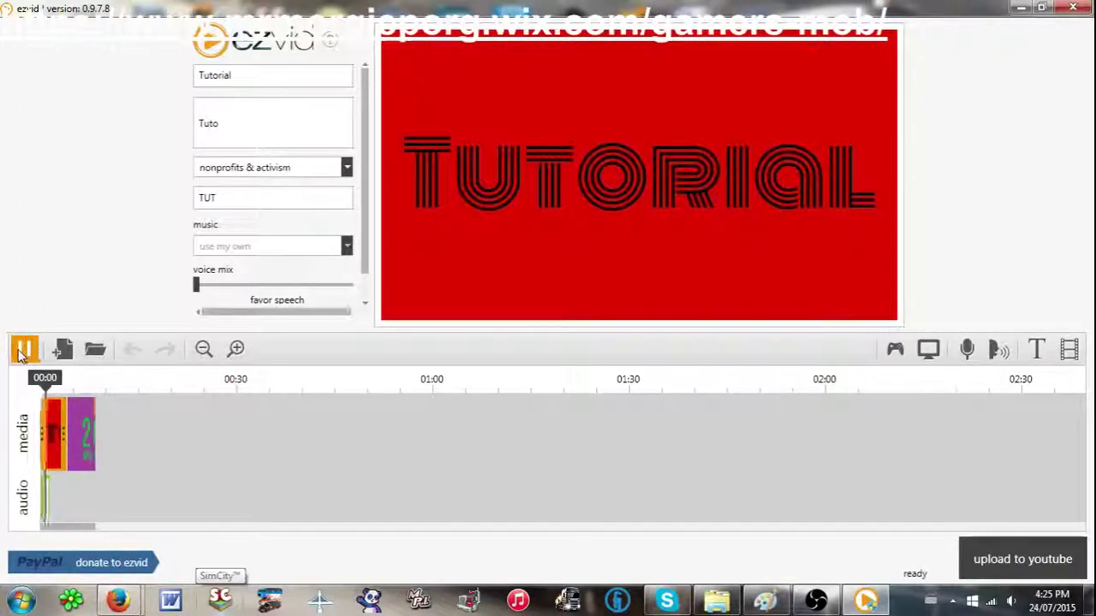
click(23, 351)
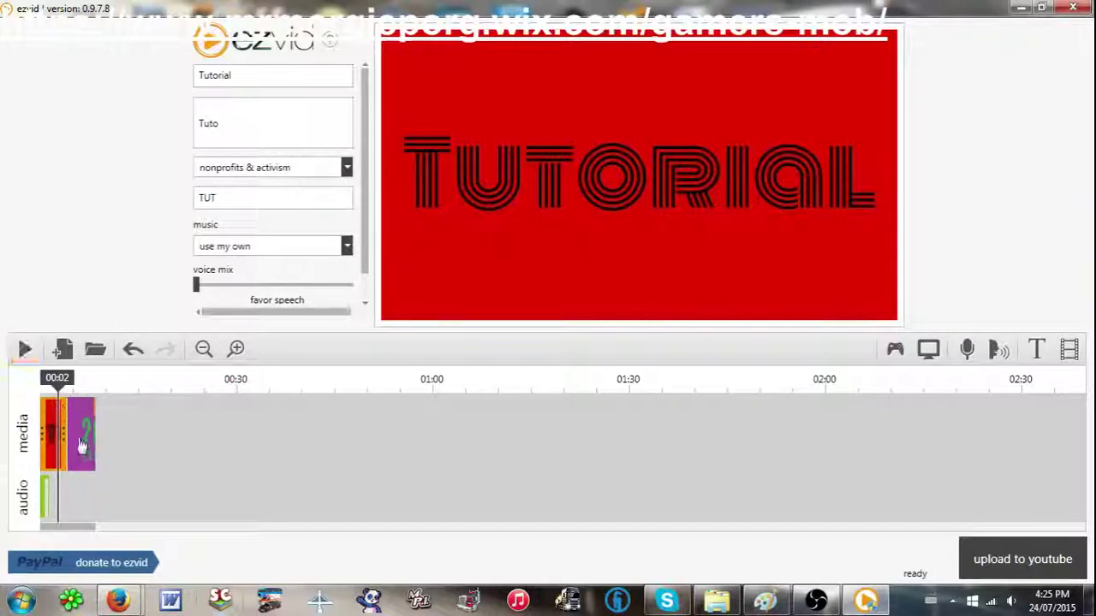
Remove all audio recordings from the timeline
click(46, 501)
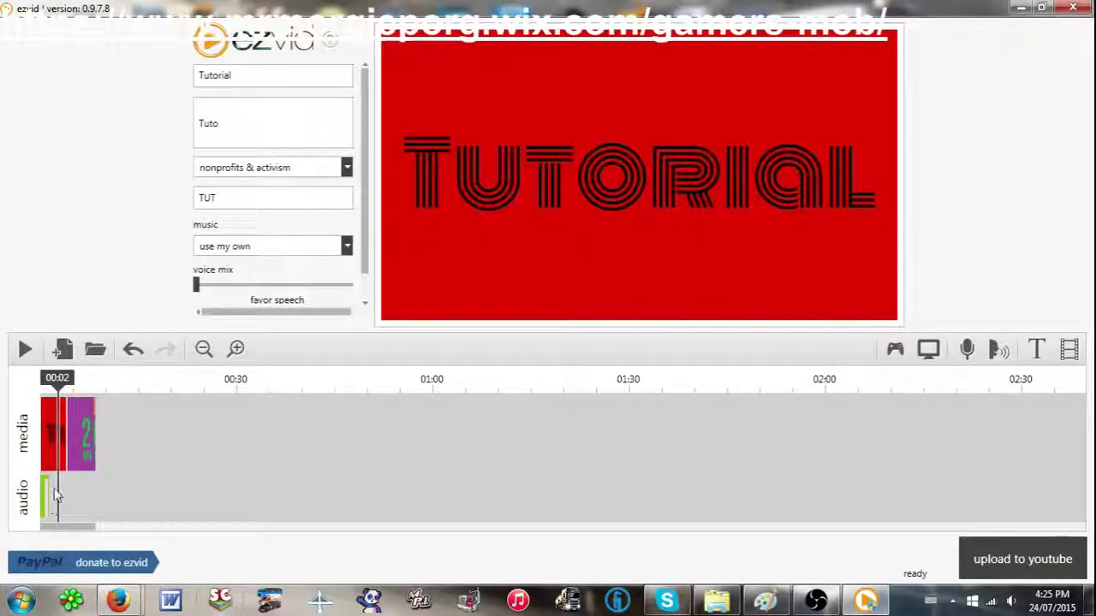
right_click(48, 492)
click(76, 497)
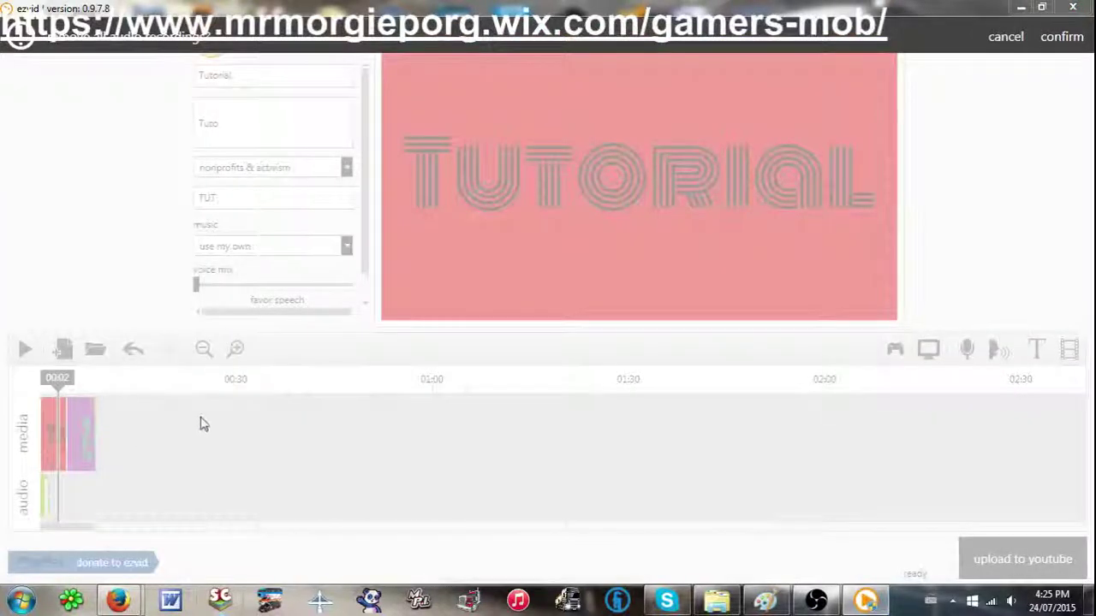
click(1062, 36)
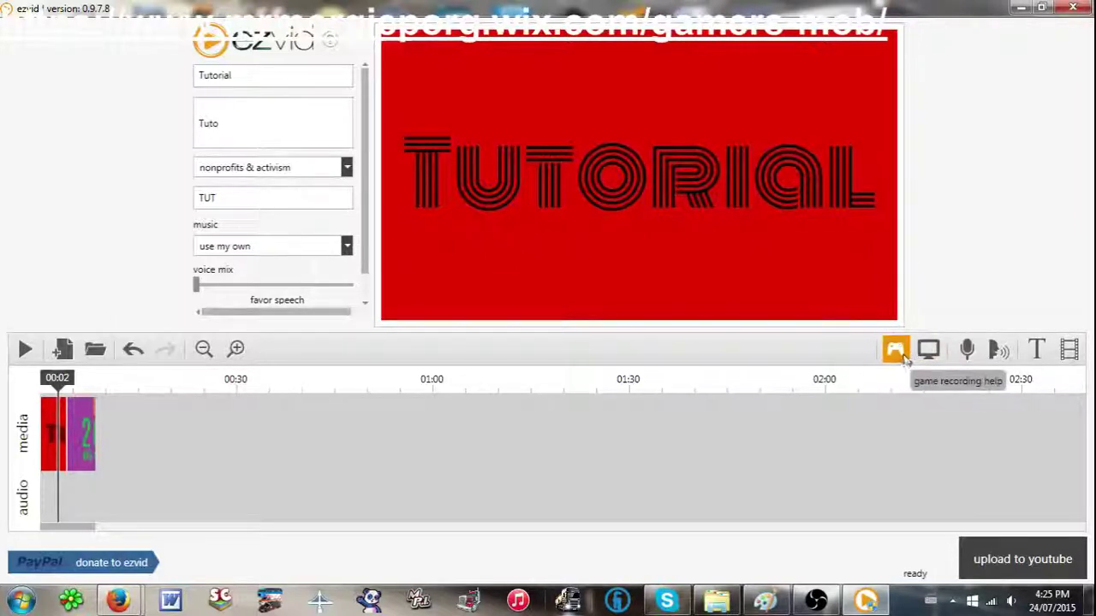
Start a screen capture of the desktop and open the recorder's drawing tools
click(931, 351)
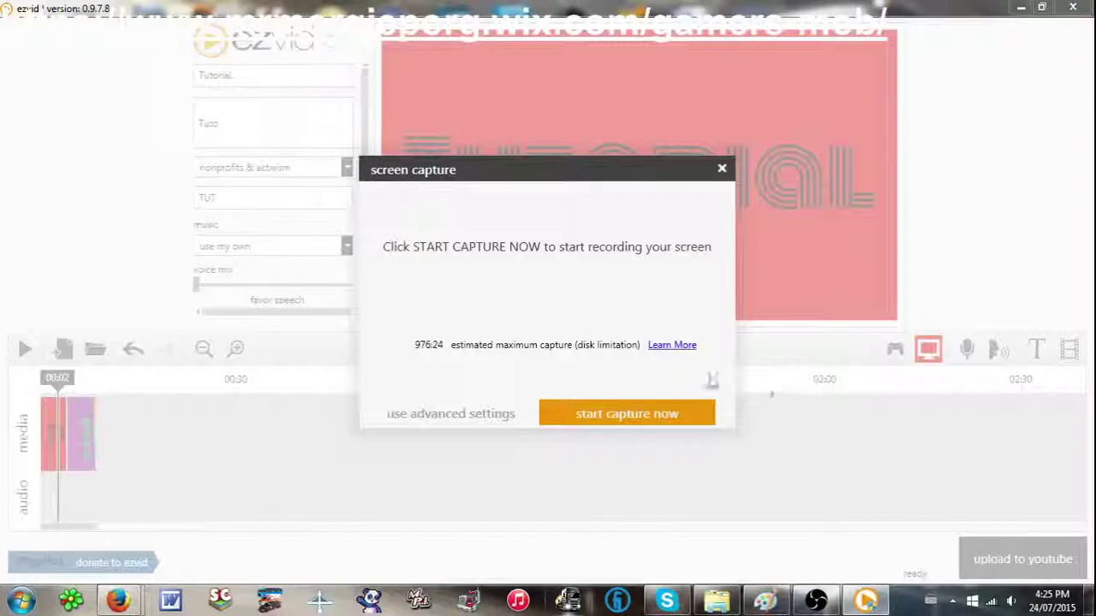
click(620, 415)
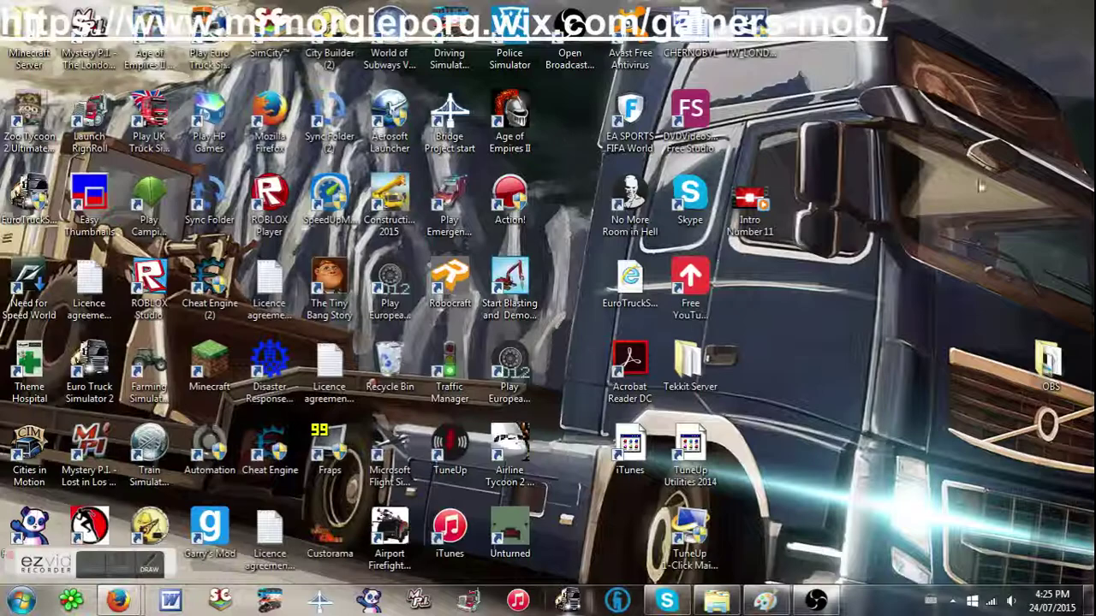
click(150, 564)
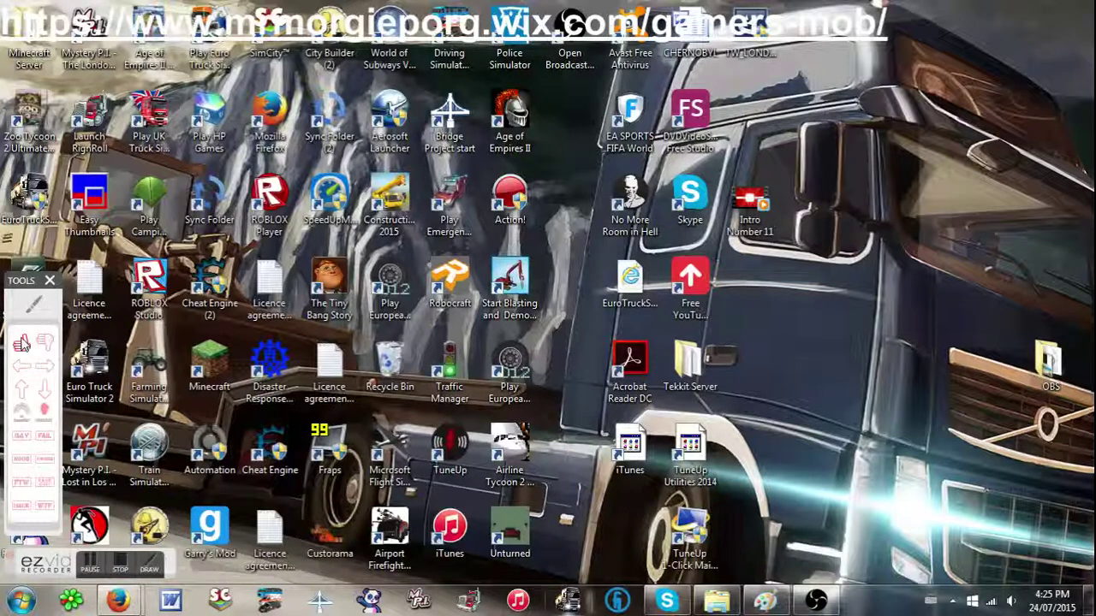
Draw a freehand red scribble across the desktop with the brush and leave drawing mode
click(35, 305)
mouse_move(873, 210)
mouse_down()
mouse_move(763, 280)
mouse_move(874, 425)
mouse_move(894, 307)
mouse_move(778, 336)
mouse_move(735, 89)
mouse_move(348, 209)
mouse_move(745, 345)
mouse_move(826, 206)
mouse_up()
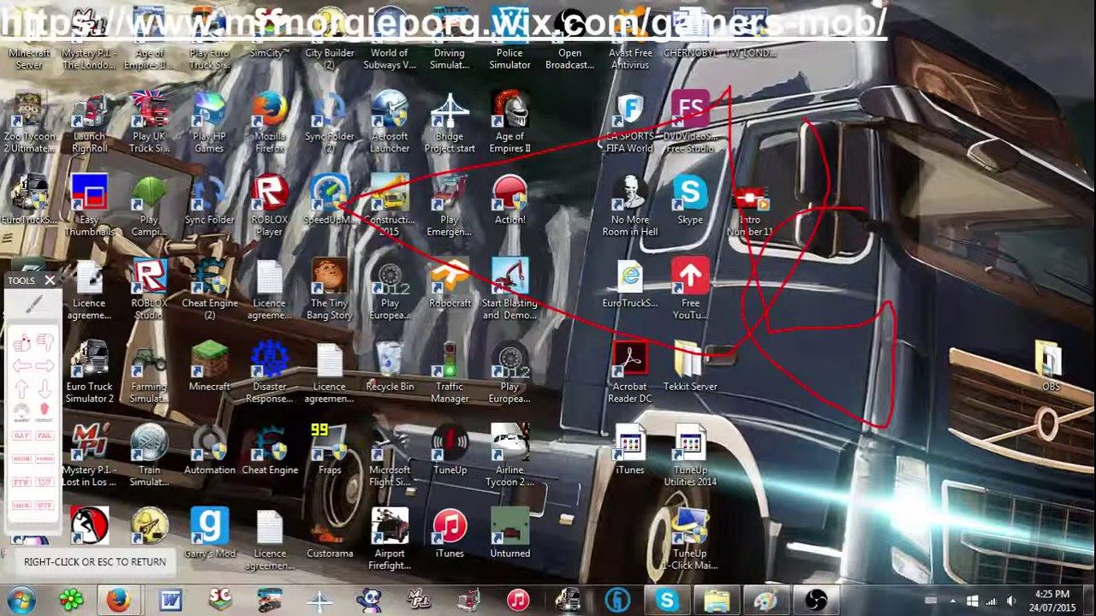
key(Escape)
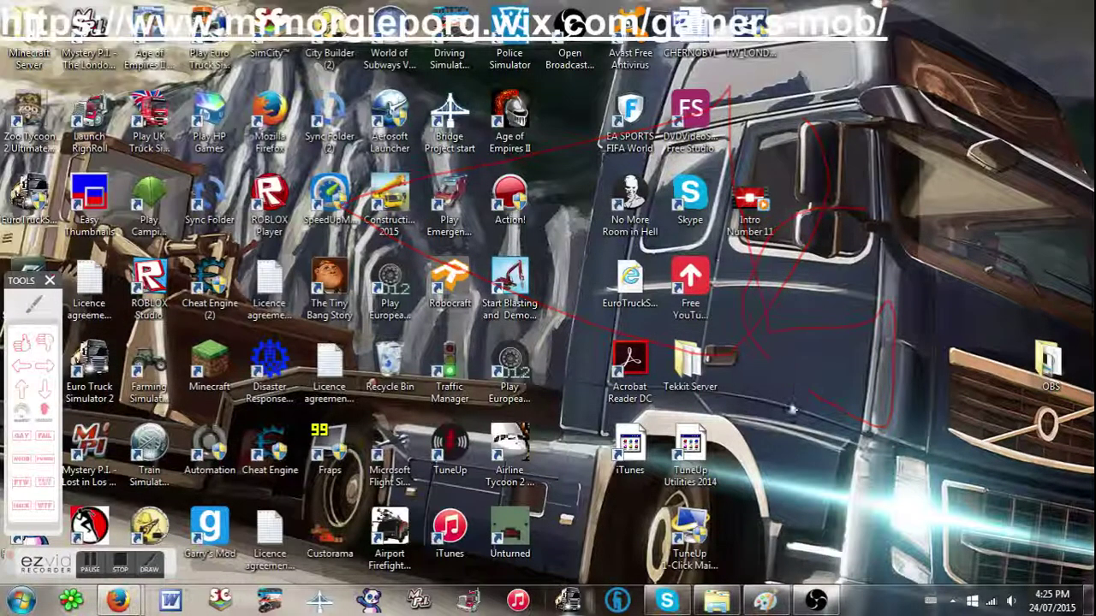
Stamp two thumbs-up and two thumbs-down symbols across the upper half of the desktop
click(21, 351)
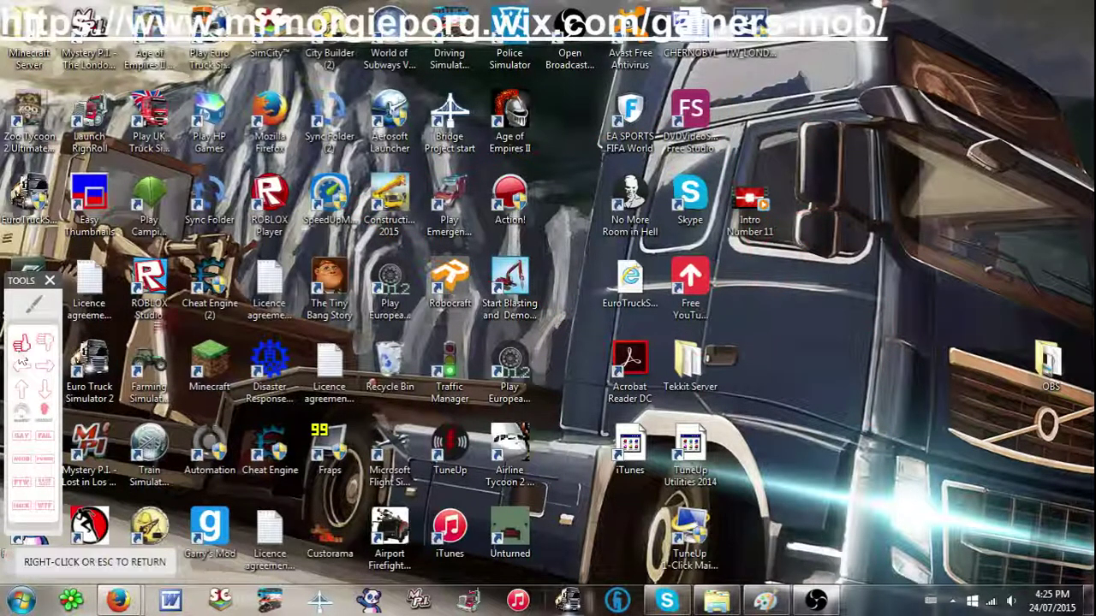
click(745, 193)
click(500, 180)
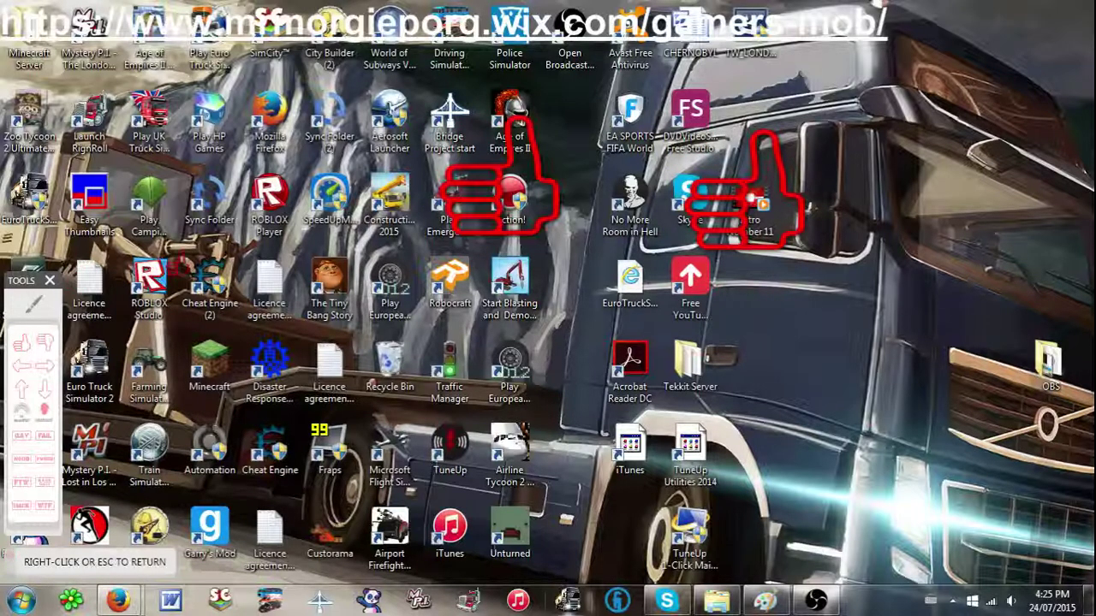
click(45, 346)
click(336, 168)
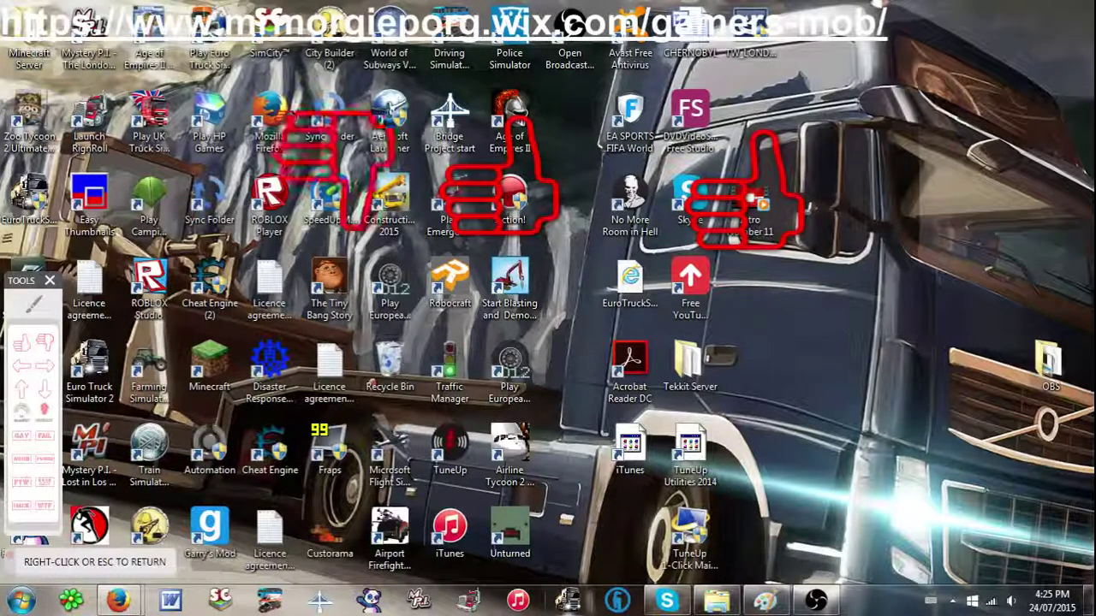
click(616, 144)
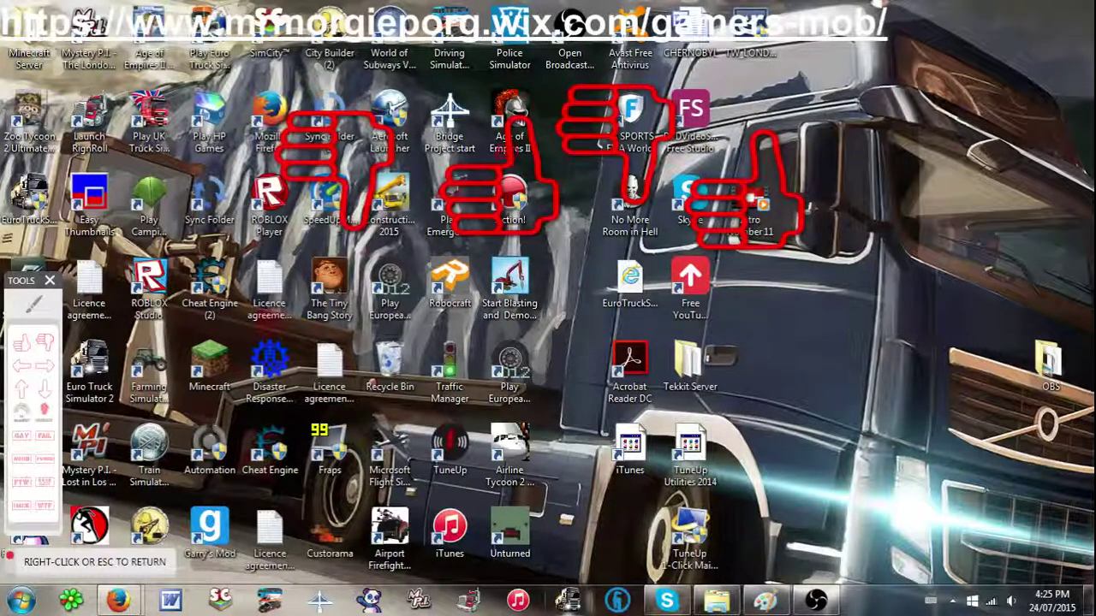
Stamp two arrows pointing left and two "so beautiful!" rainbows below the thumb symbols
click(23, 368)
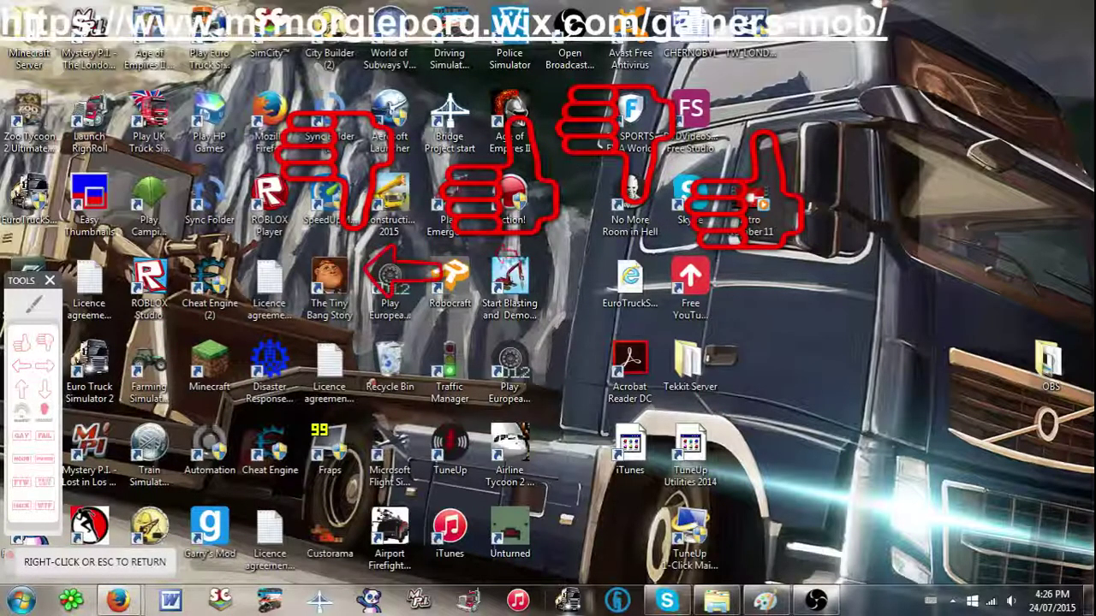
click(555, 267)
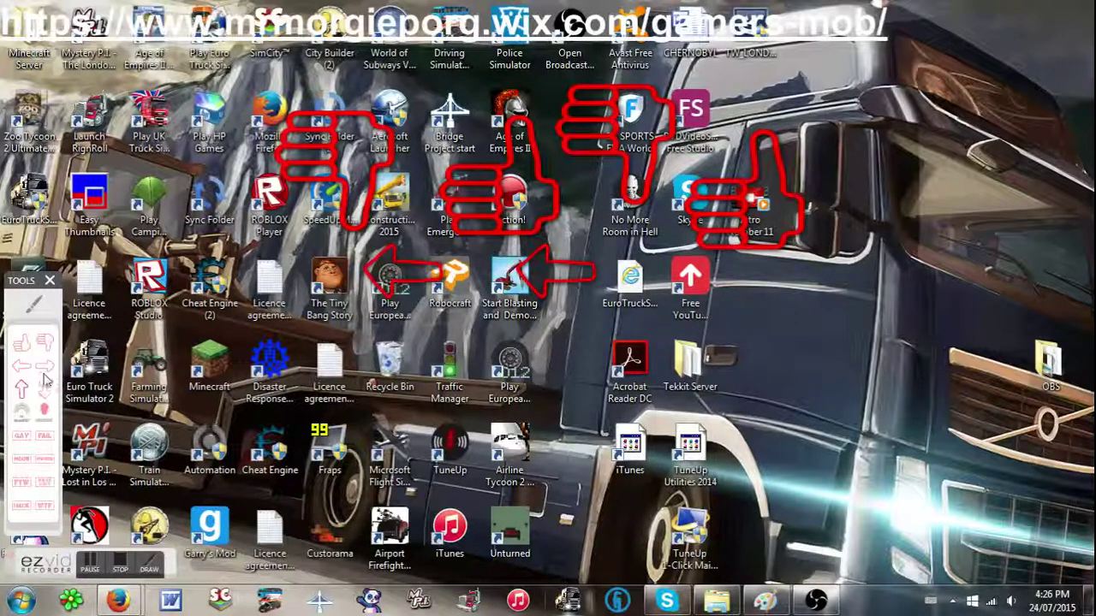
click(21, 412)
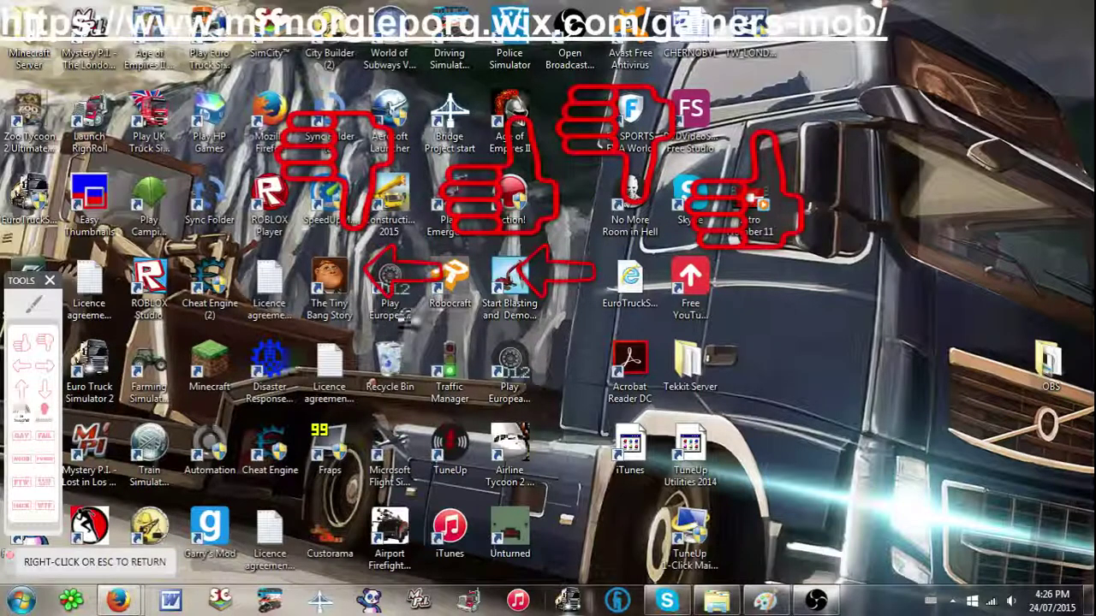
click(482, 376)
click(726, 356)
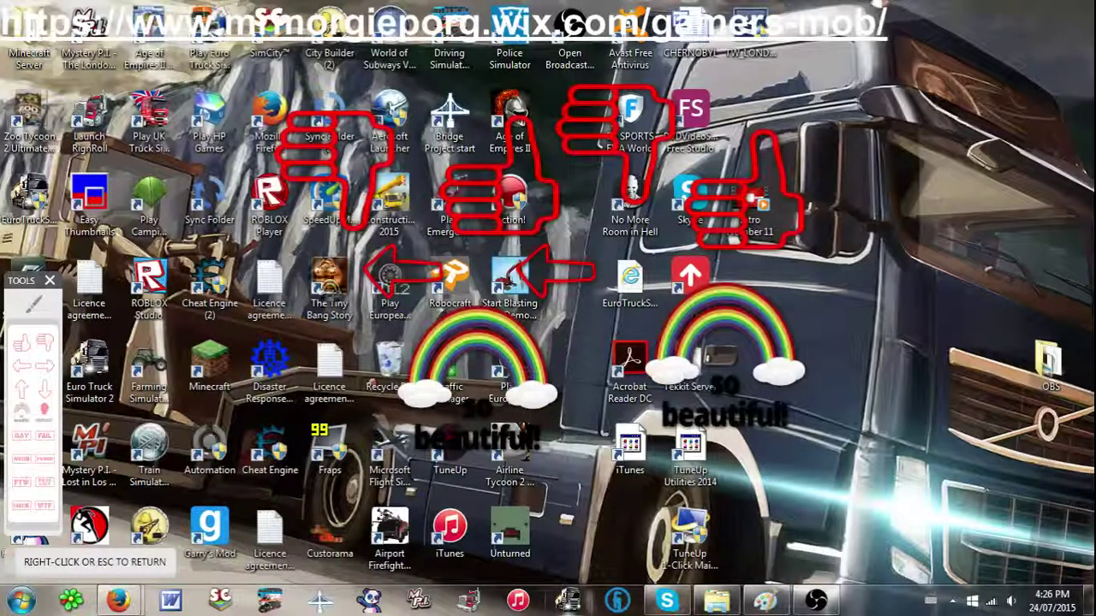
Stamp the "GAY" label and an overlapping "FAIL" label over the middle of the desktop
click(44, 410)
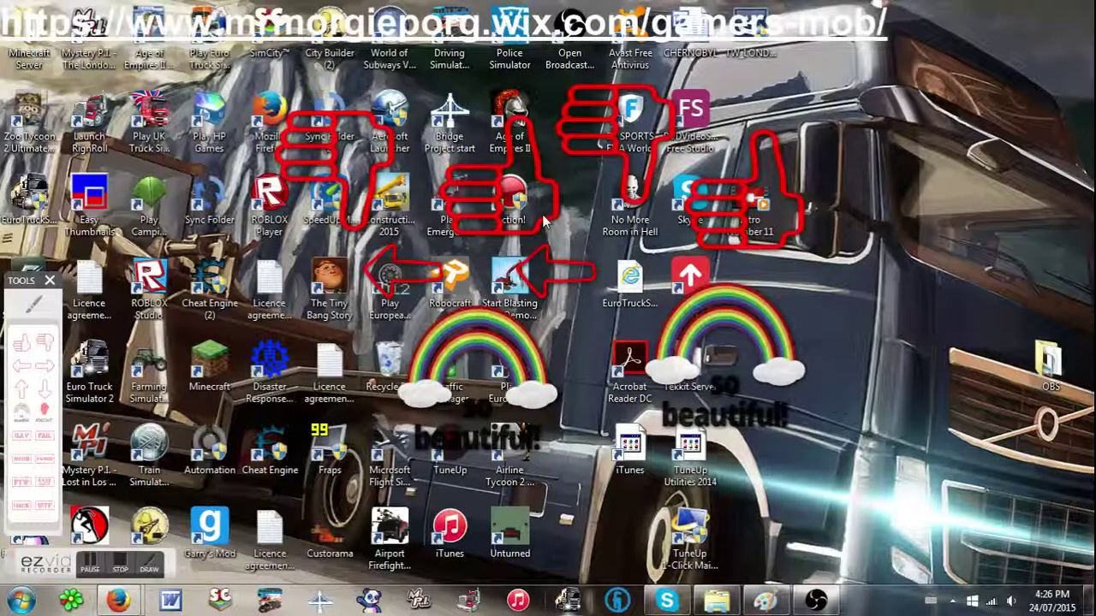
click(22, 438)
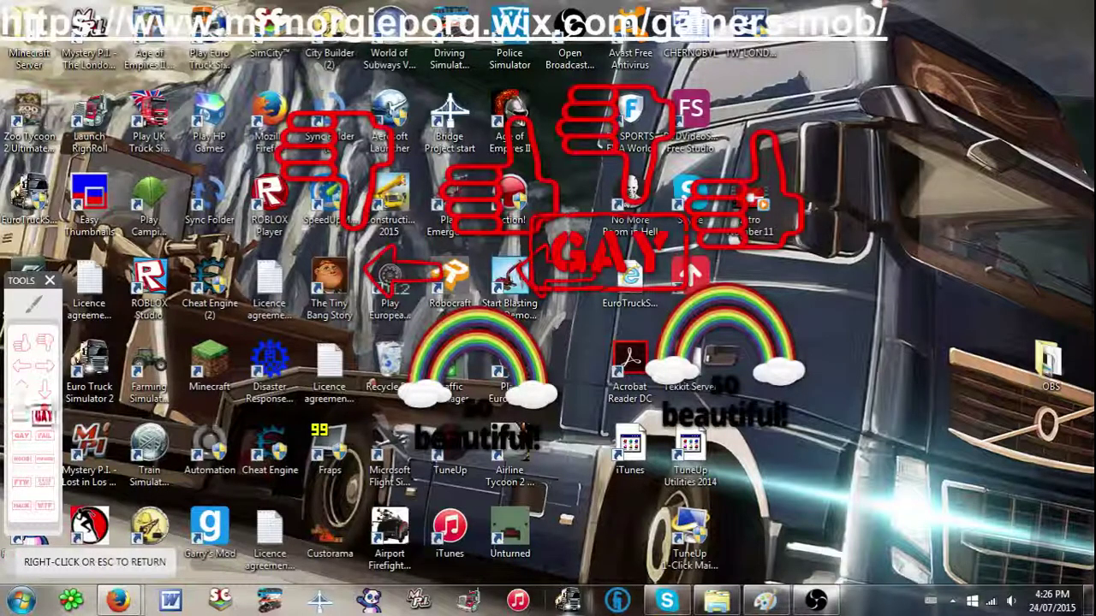
key(Escape)
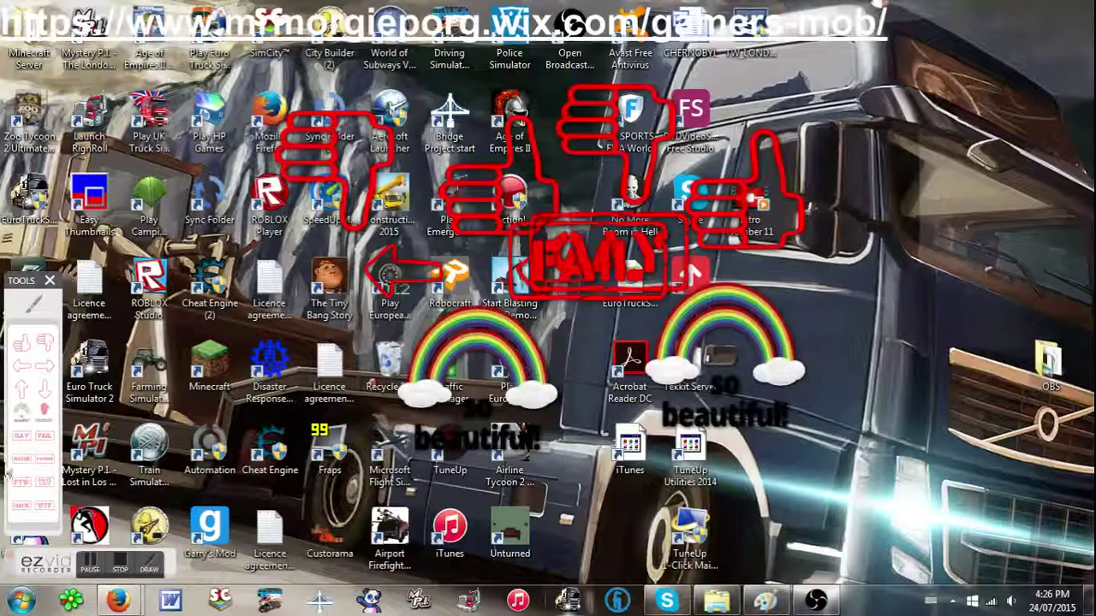
Stamp "NOOB" over the left rainbow and "PWNED" below and to its left, and leave stamp mode
click(21, 460)
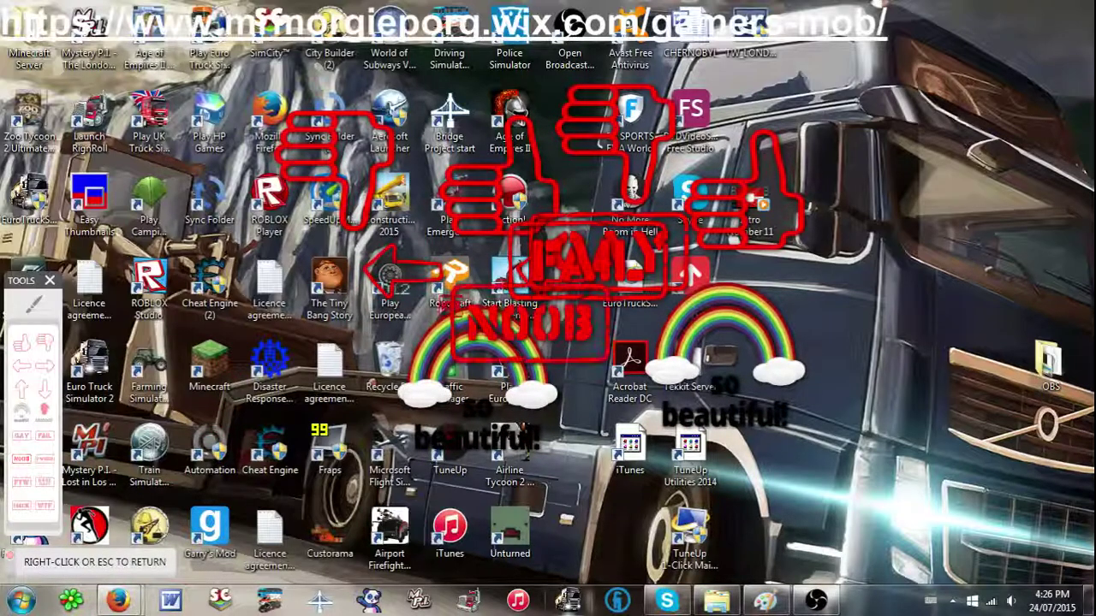
key(Escape)
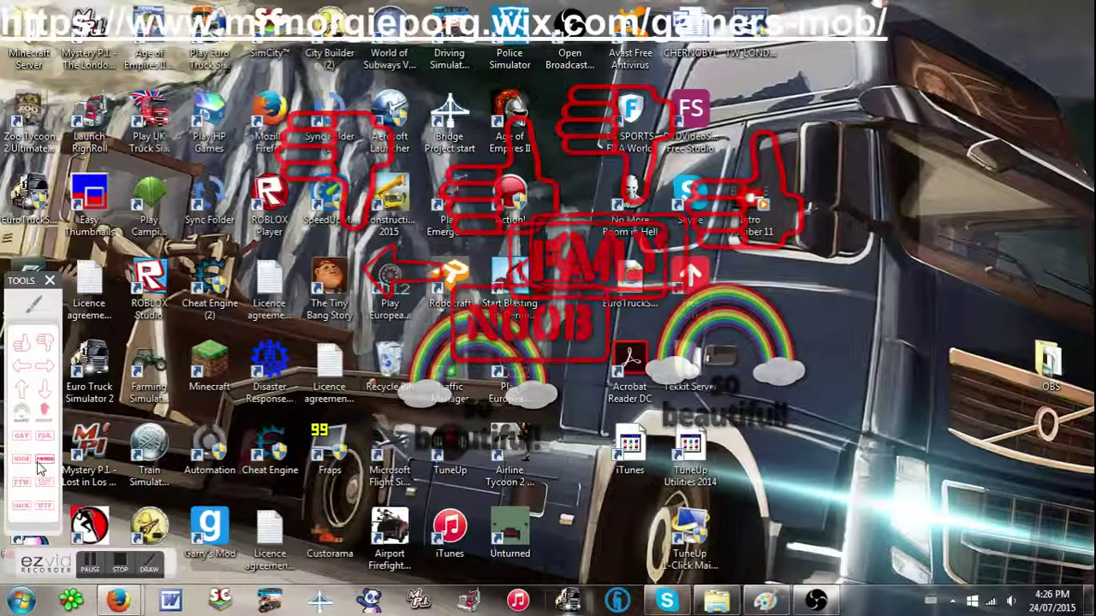
click(38, 464)
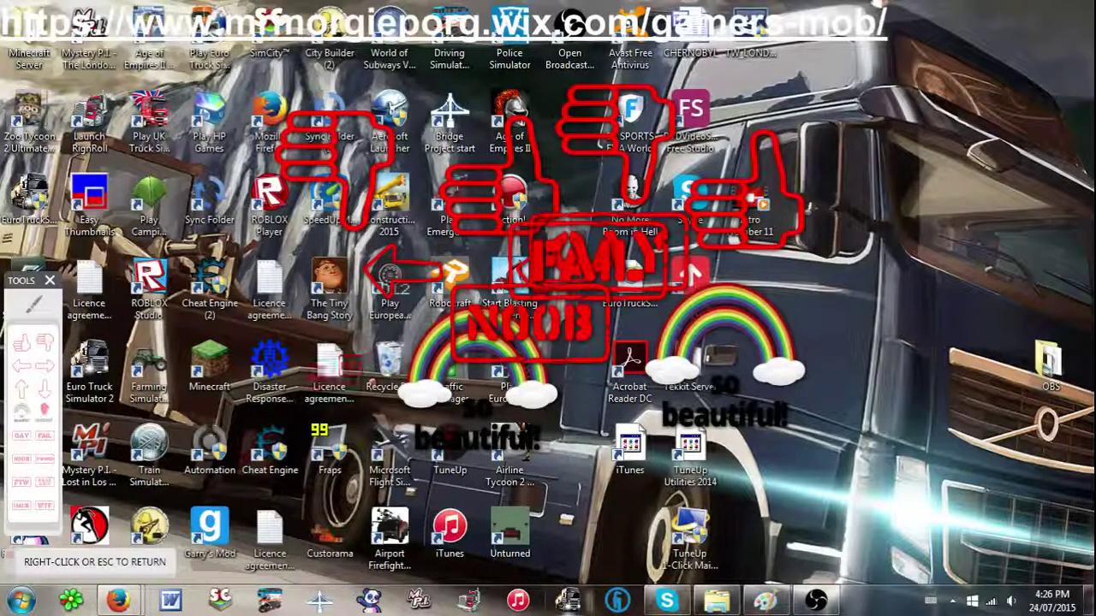
click(377, 406)
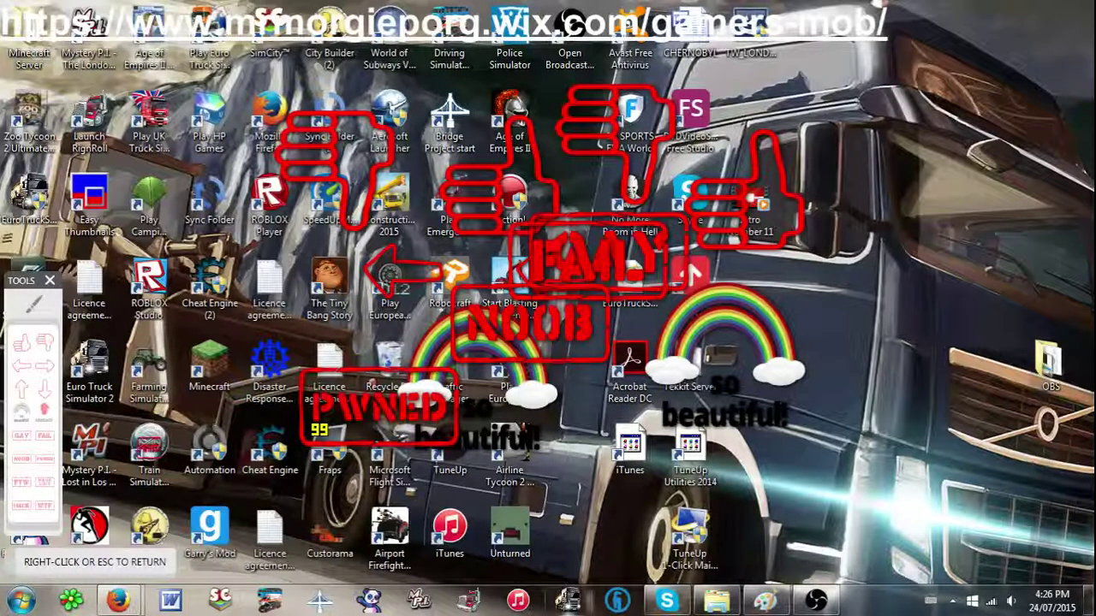
right_click(146, 451)
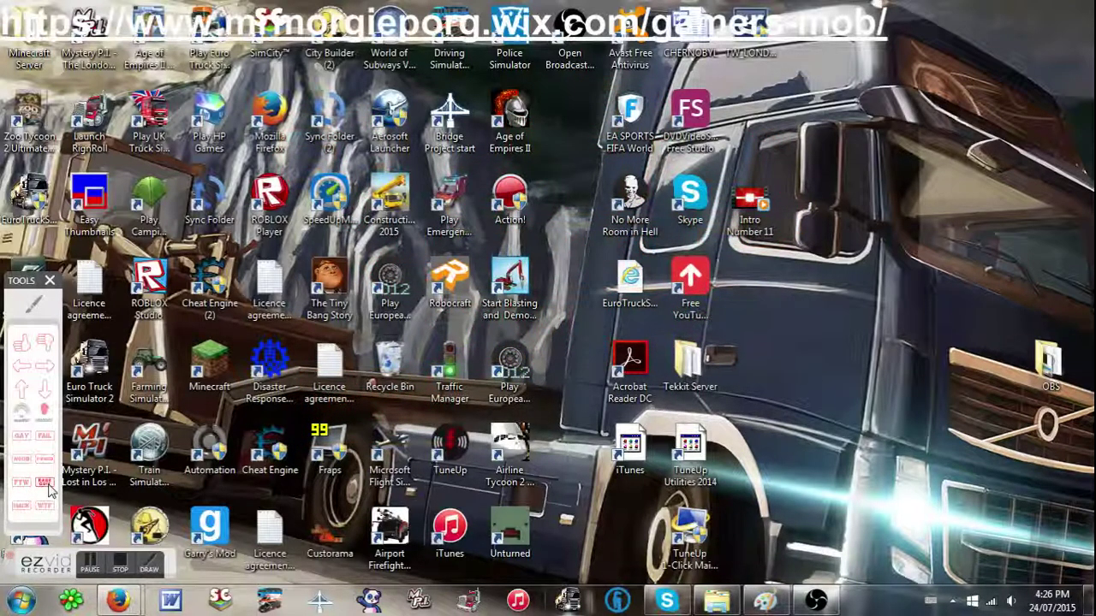
Stamp overlapping "RAGE QUIT" and "HACK" labels in the middle of the desktop and close the drawing tools
click(45, 484)
right_click(68, 452)
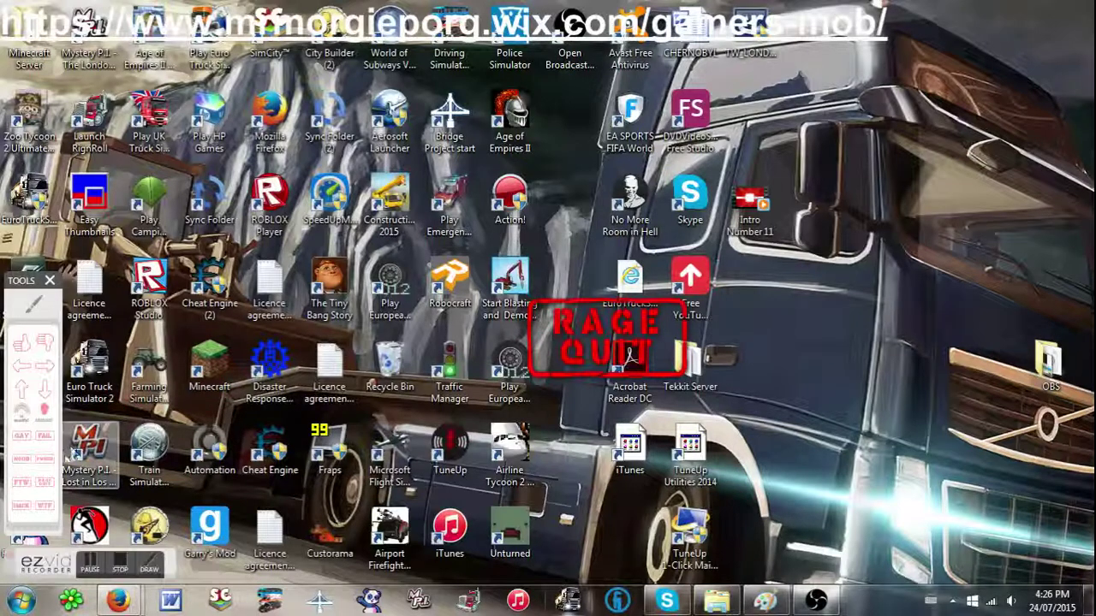
click(26, 509)
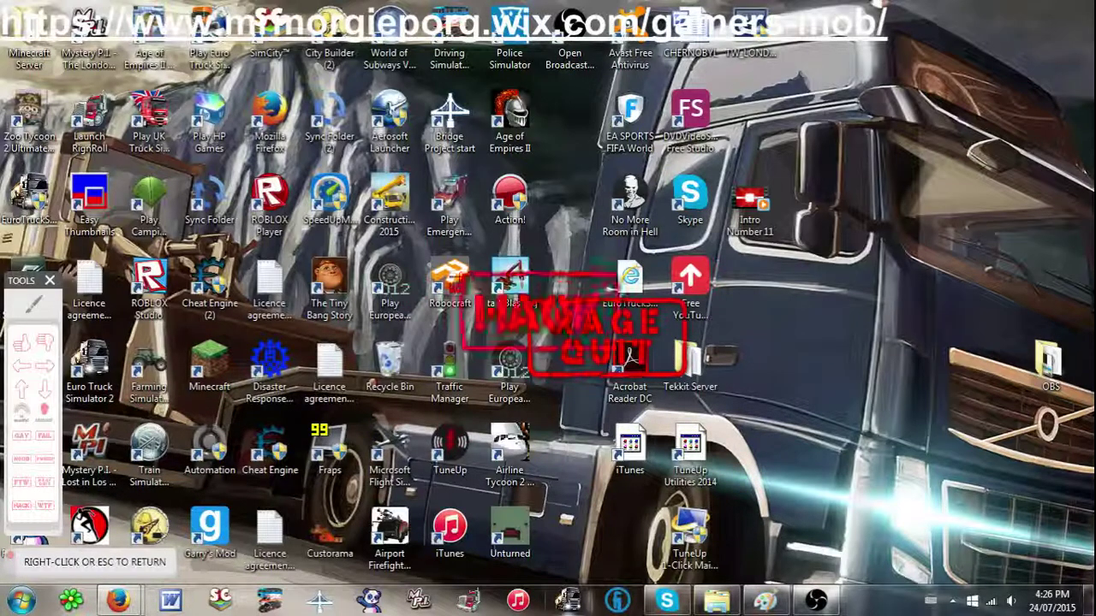
key(Escape)
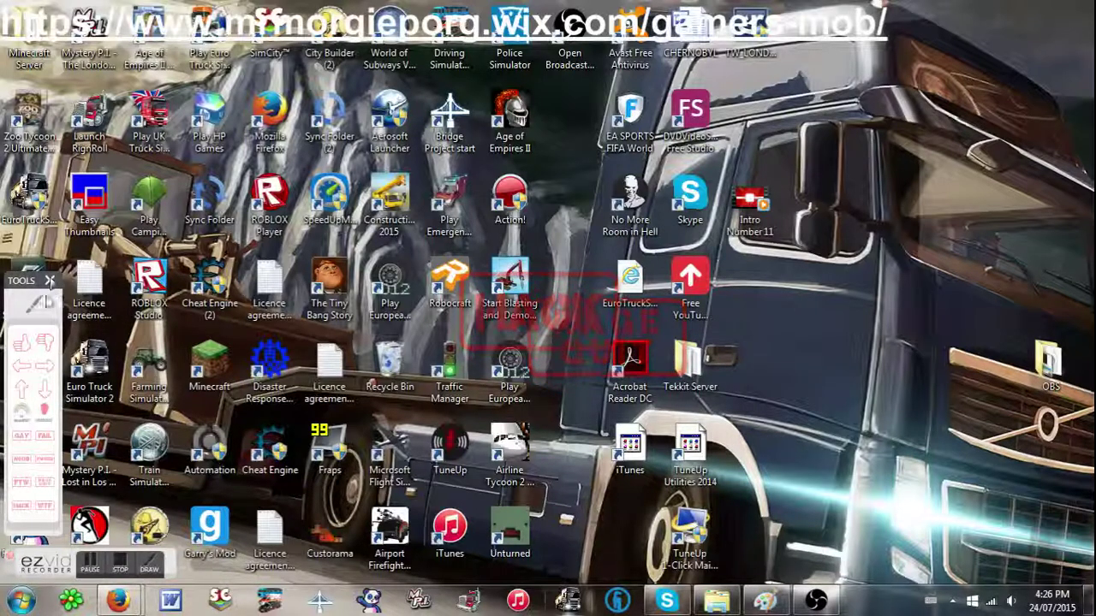
click(50, 281)
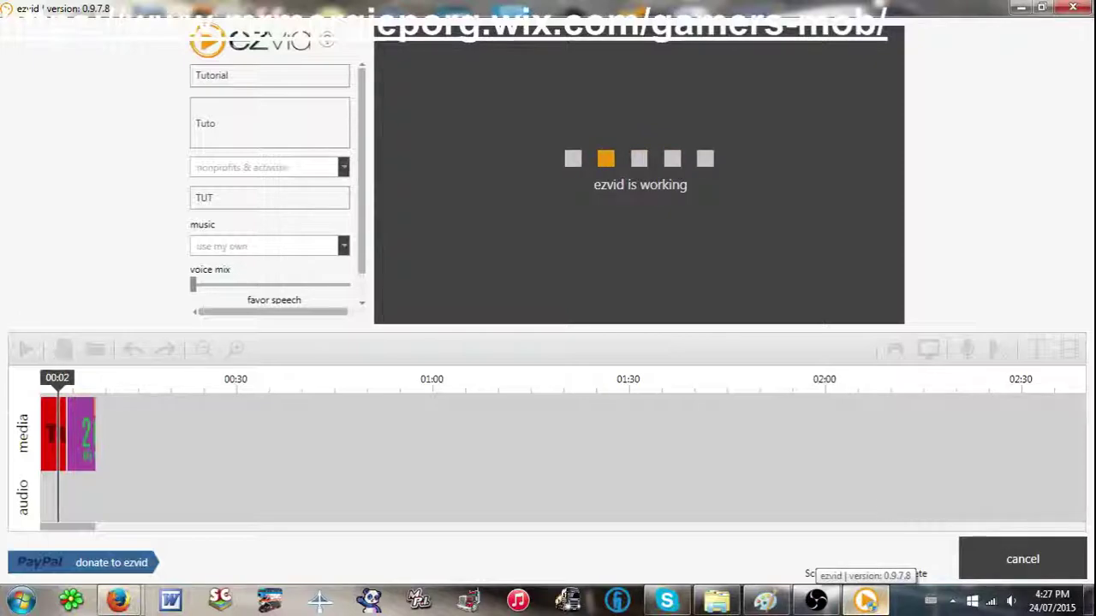
click(893, 529)
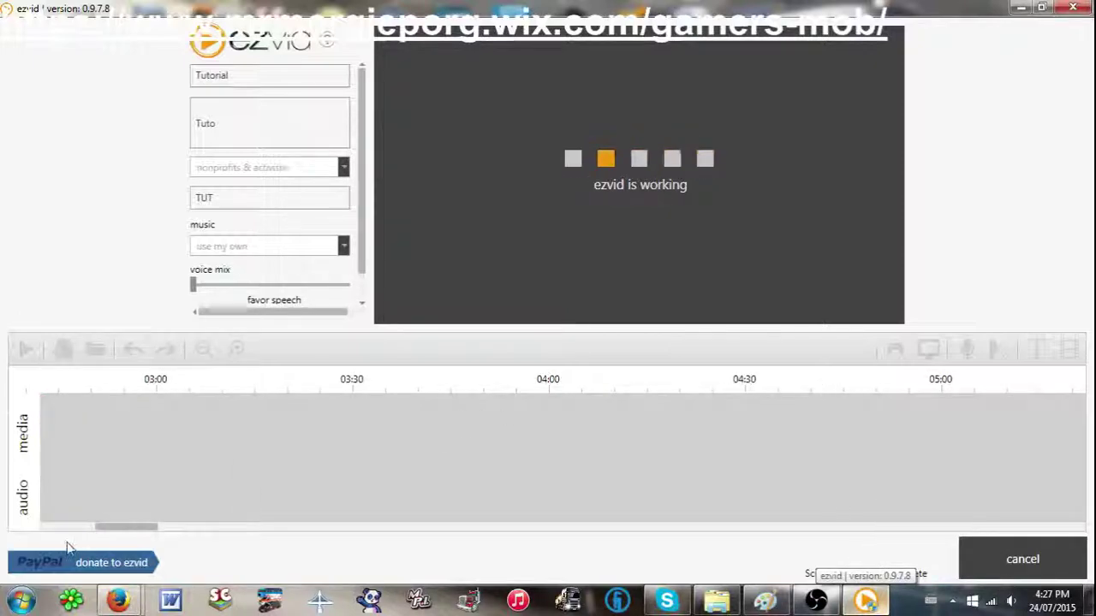
drag(97, 527, 35, 538)
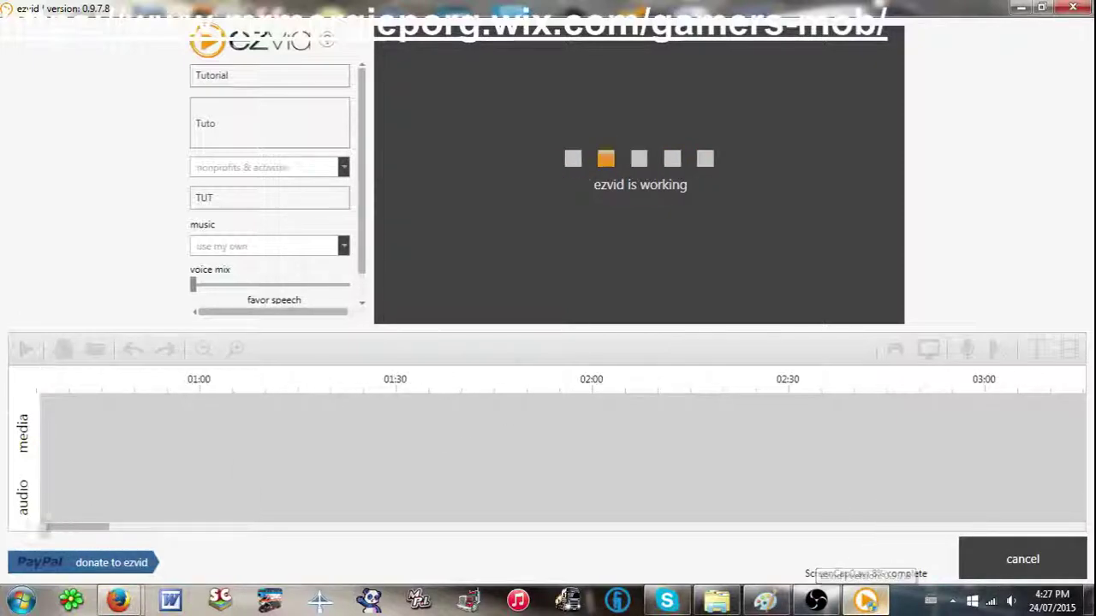
drag(189, 440, 1019, 458)
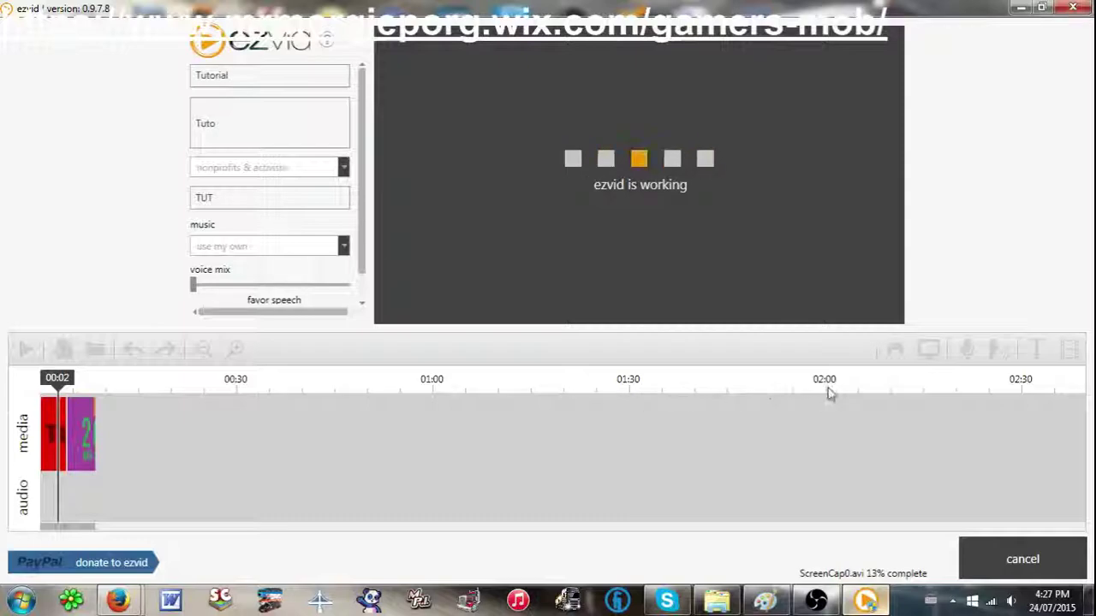
drag(86, 526, 1092, 519)
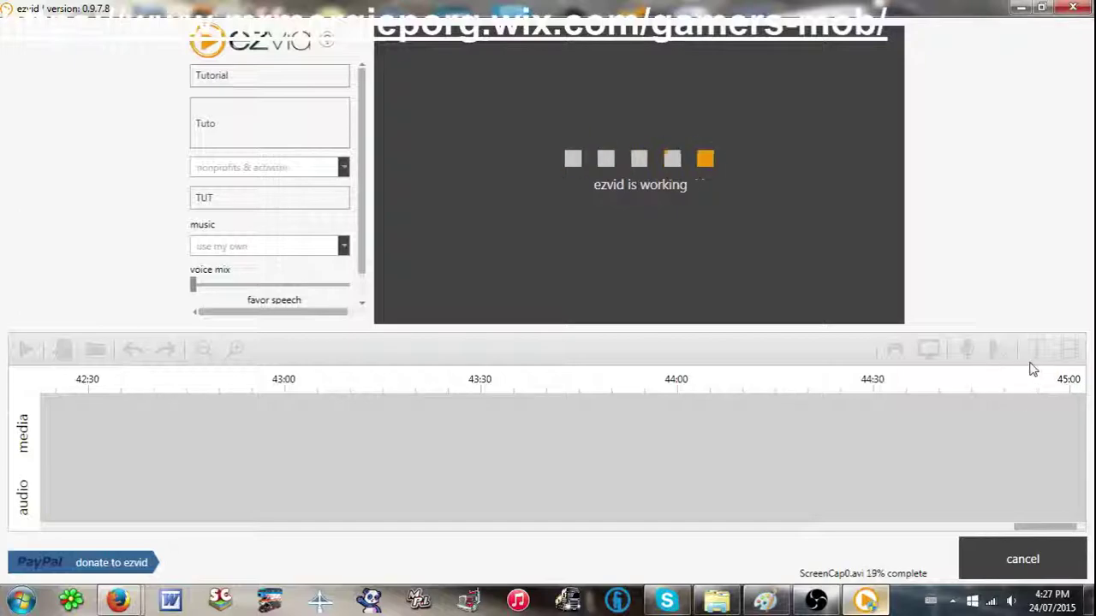
drag(1035, 530, 37, 513)
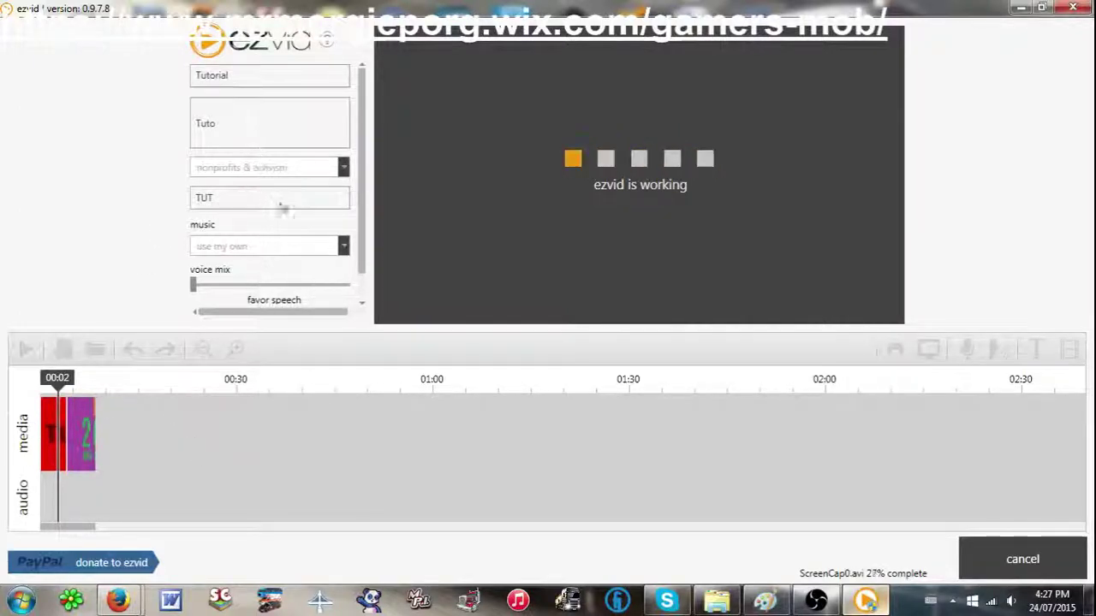
View the help overlay with the editing hints and keyboard shortcuts and close it
scroll(280, 197, down, 1)
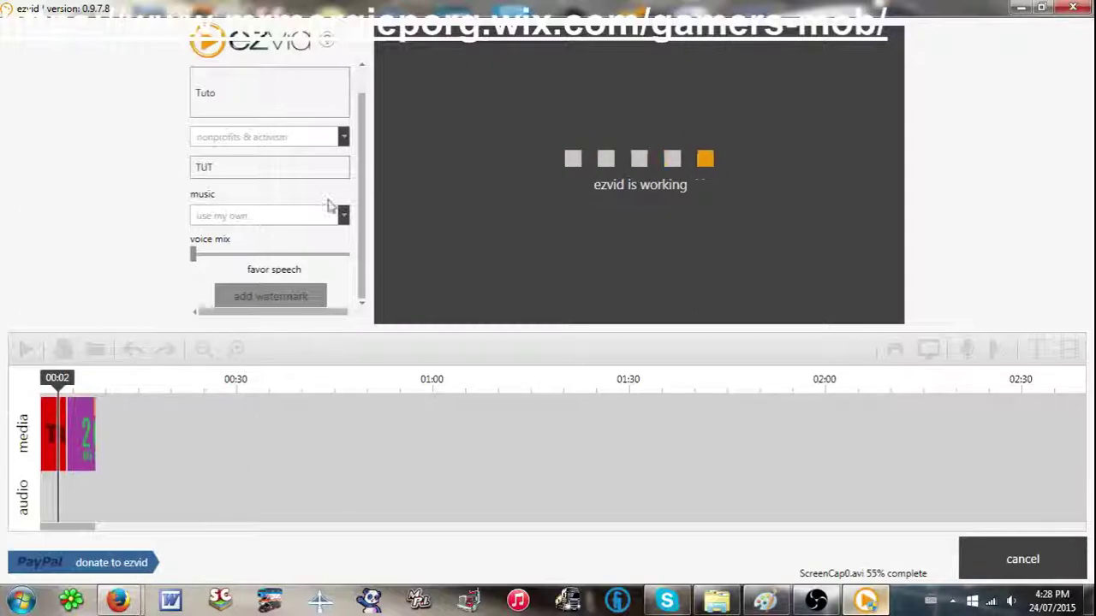
click(328, 44)
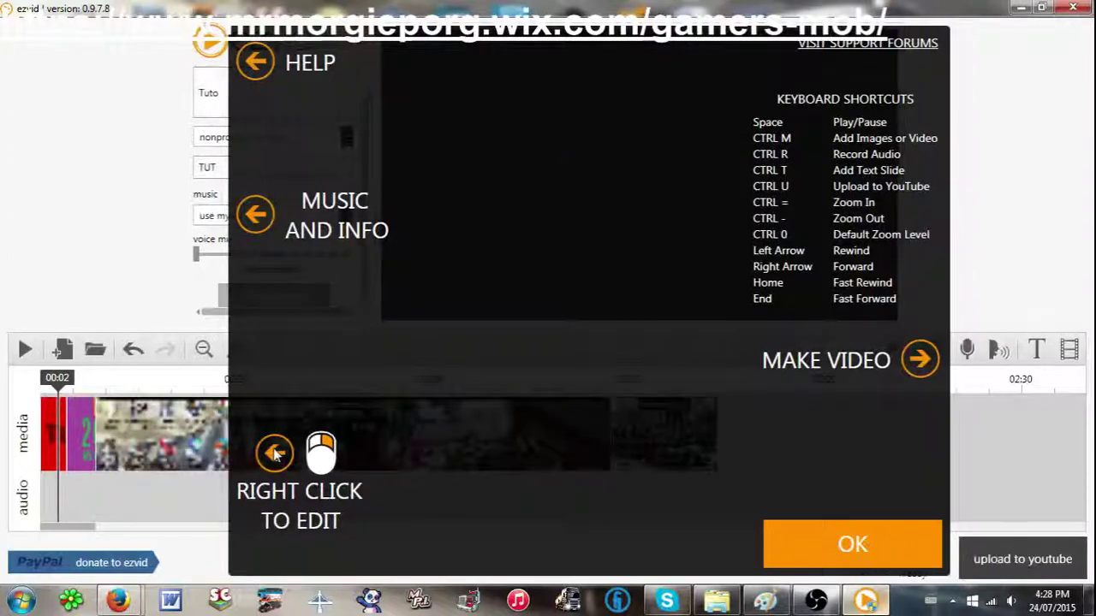
click(835, 540)
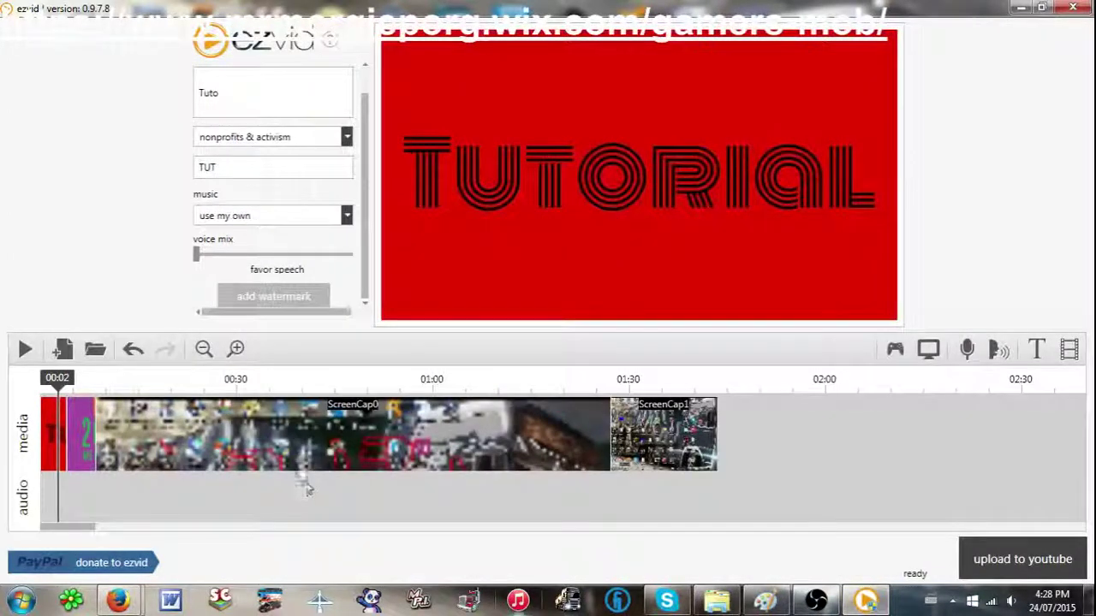
Preview the video from the start, skip ahead to near the end of ScreenCap0, and return the playhead to 00:00
click(298, 422)
drag(58, 377, 41, 377)
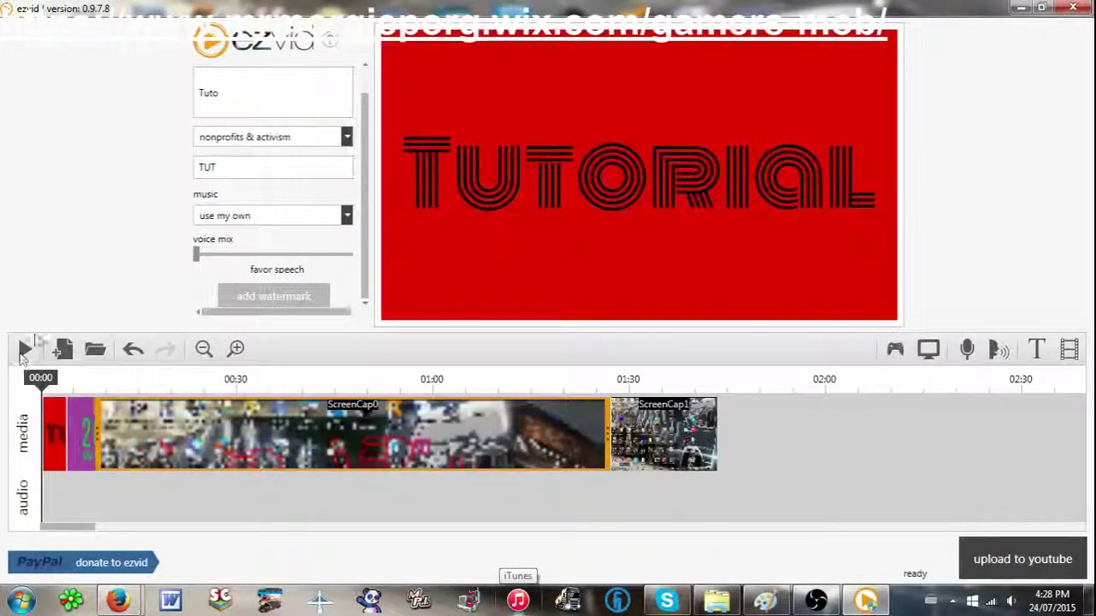
click(24, 349)
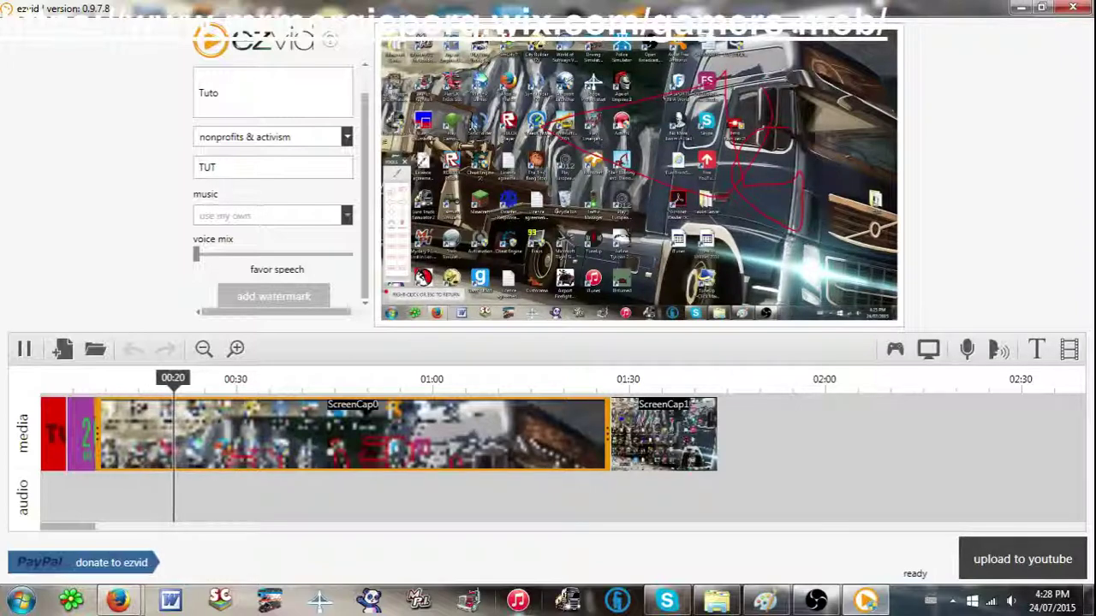
drag(181, 378, 577, 378)
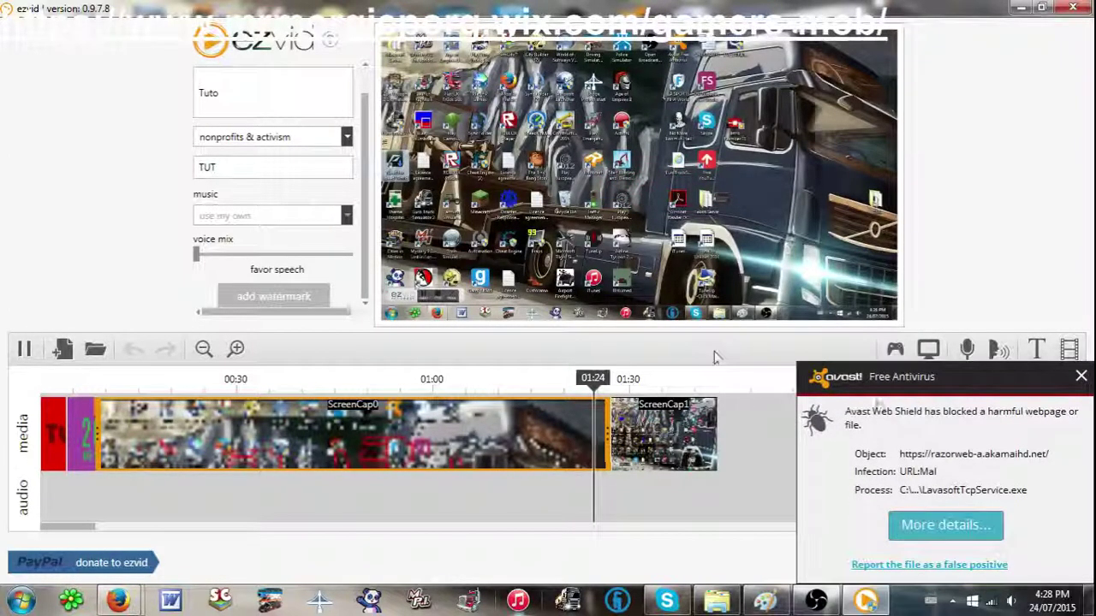
click(1079, 374)
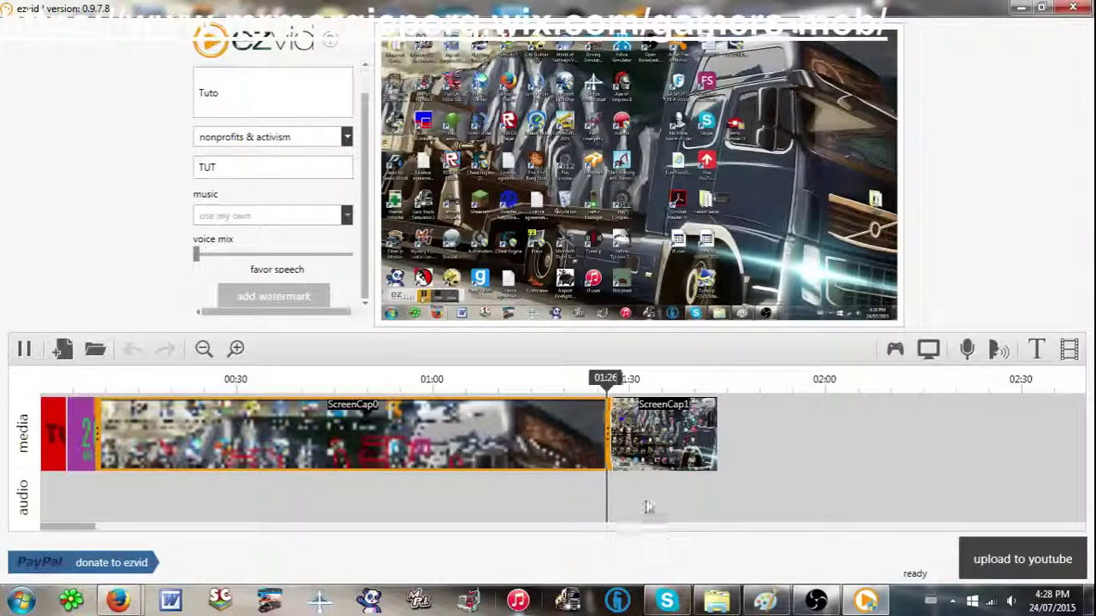
click(24, 349)
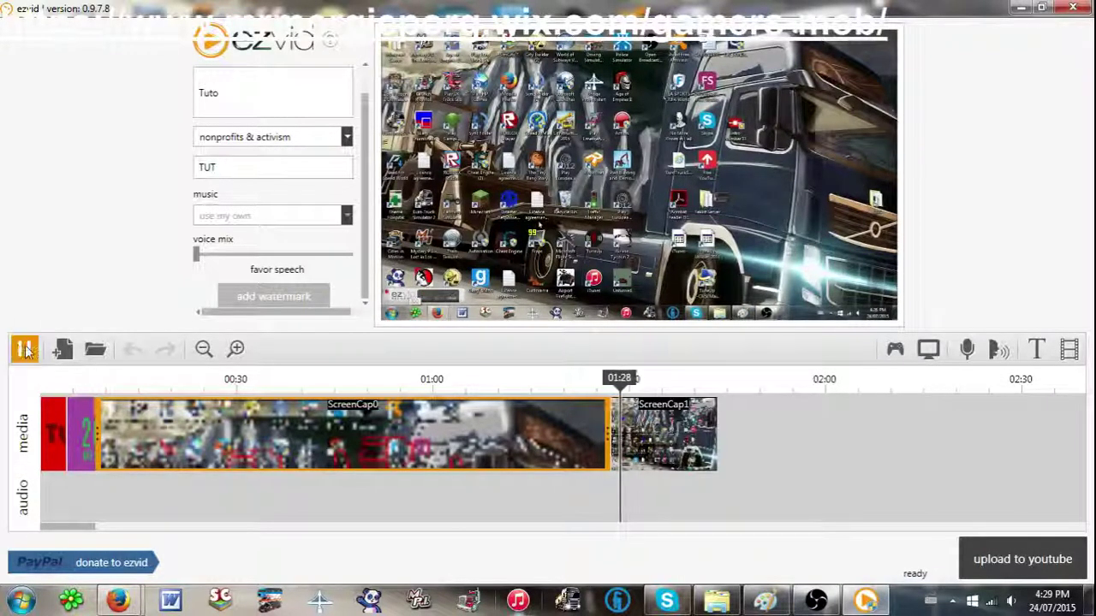
drag(620, 378, 41, 378)
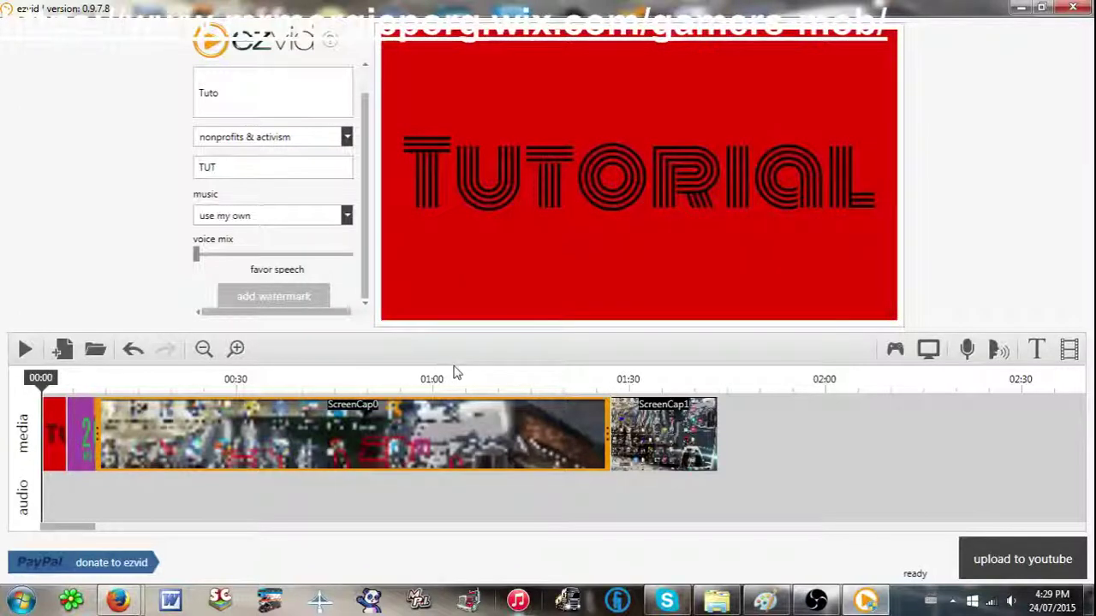
Zoom the timeline in and out to show both controls, and undo the latest timeline edits
click(237, 349)
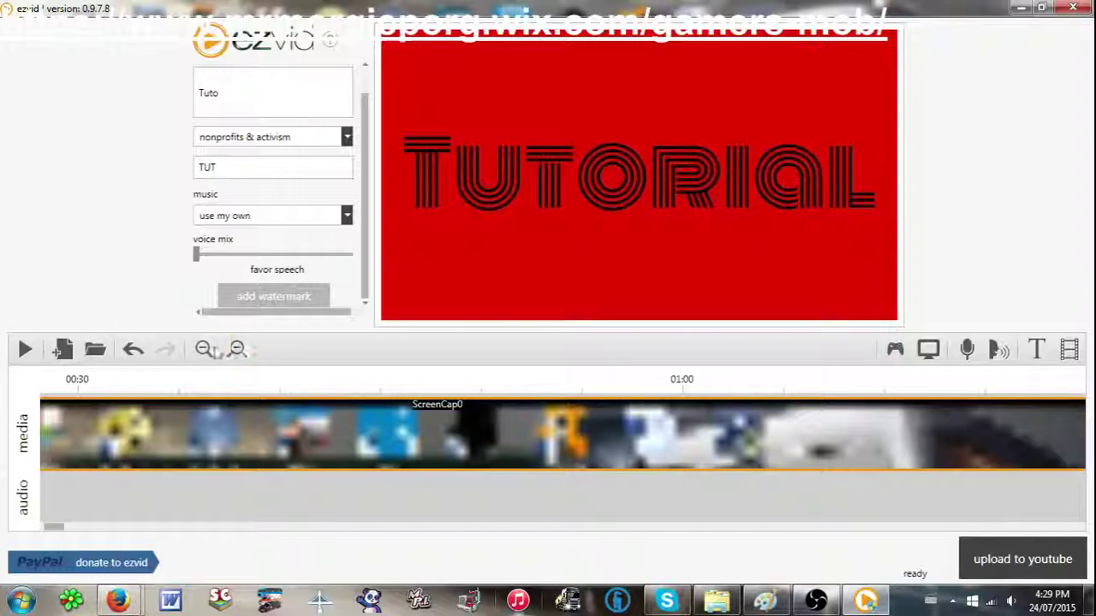
click(204, 349)
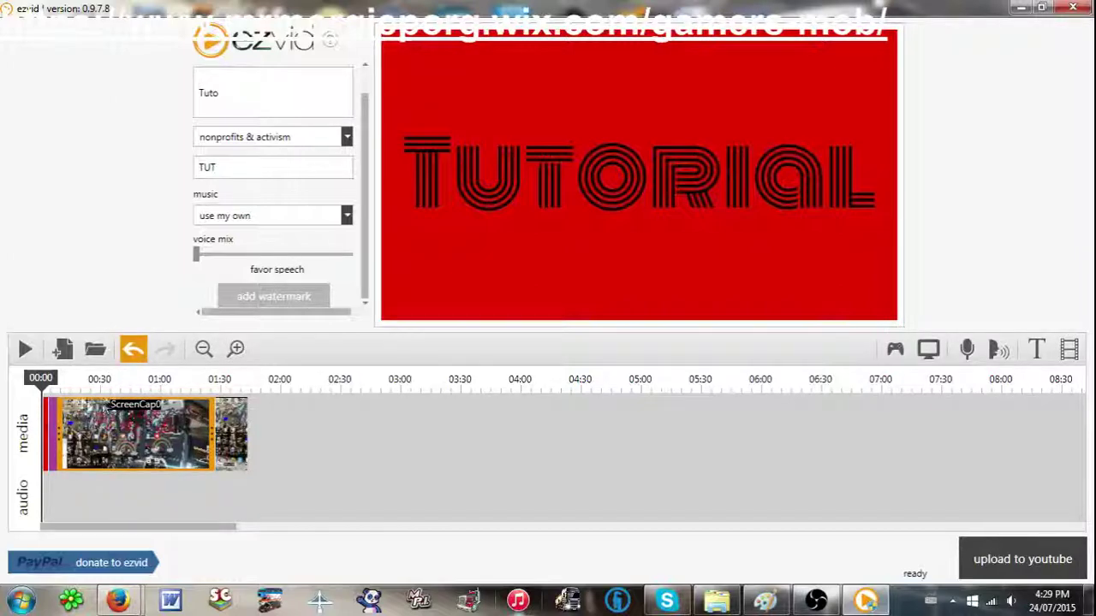
click(133, 349)
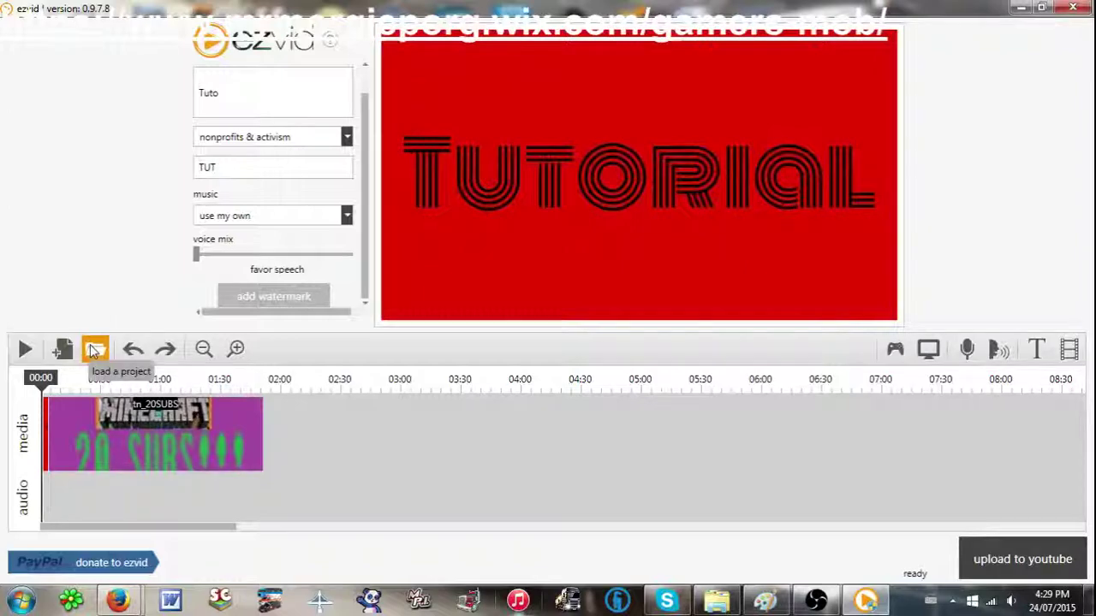
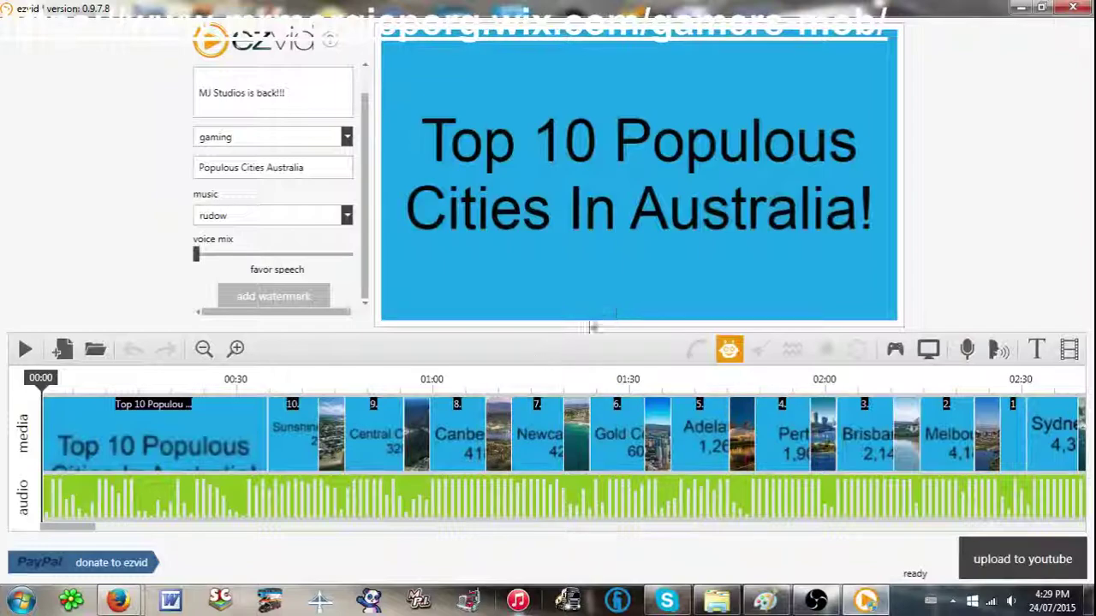
Play the opening of the "Top 10 Populous Cities In Australia!" project and pause it
click(24, 351)
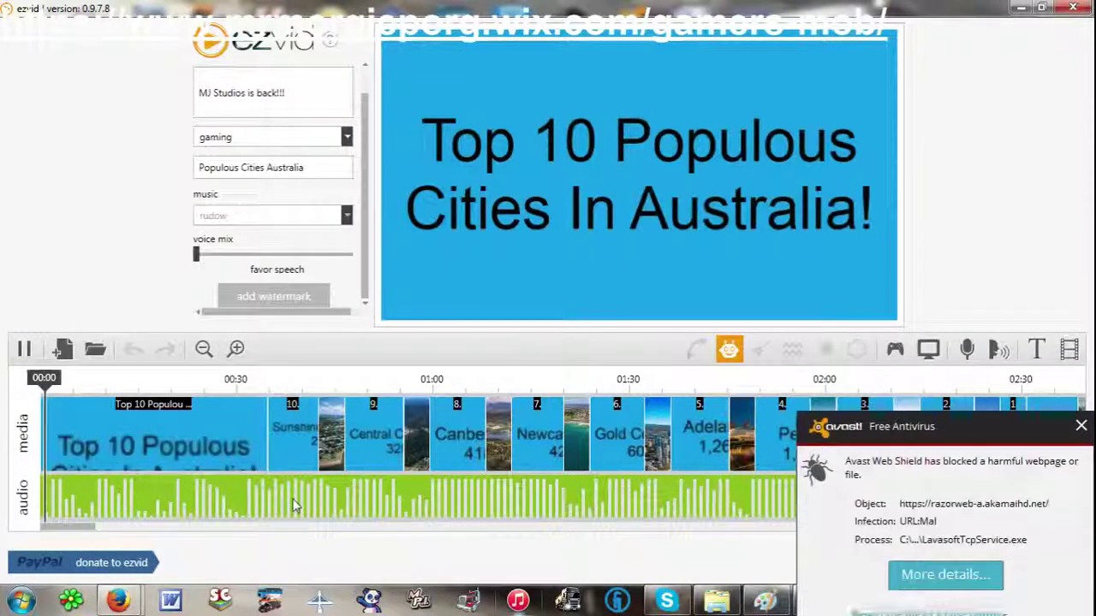
click(1077, 377)
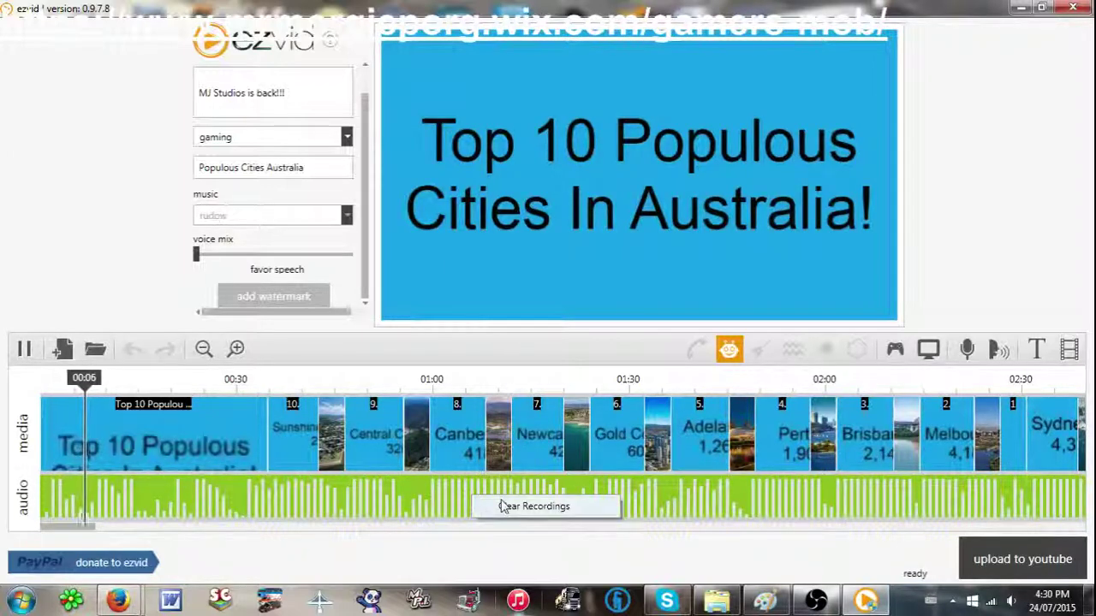
click(24, 349)
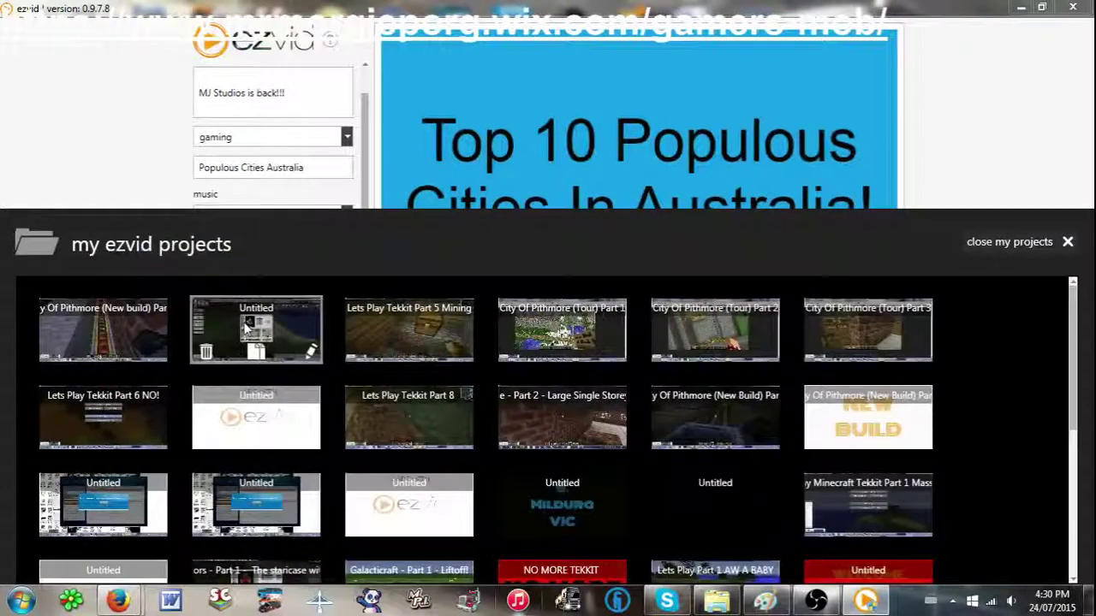
Look through the saved ezvid projects down to the end of the list
scroll(518, 421, down, 2)
scroll(518, 421, down, 1)
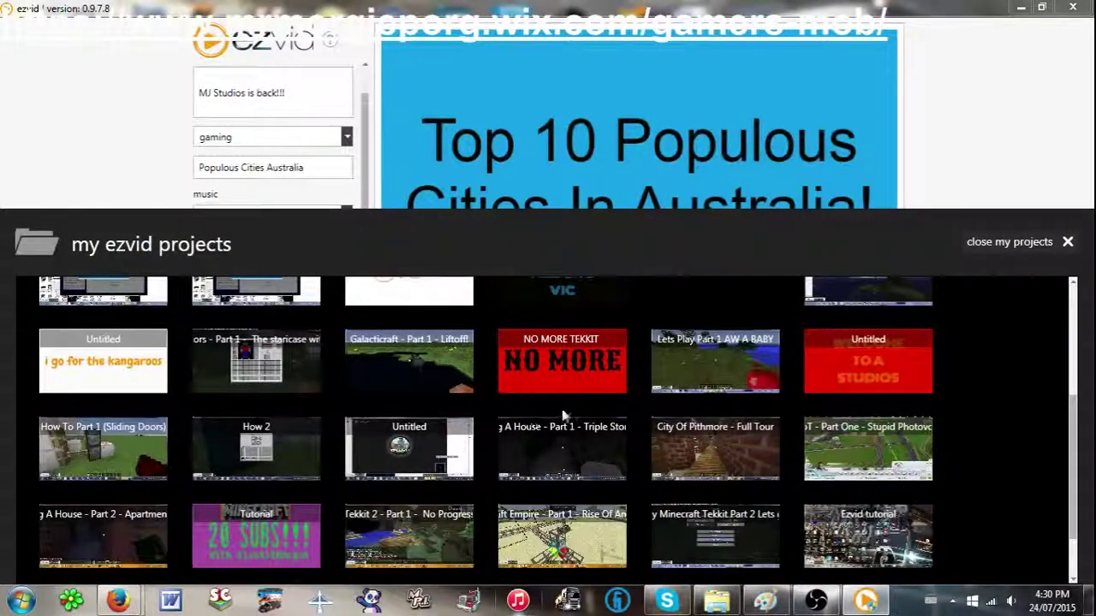
scroll(621, 415, down, 1)
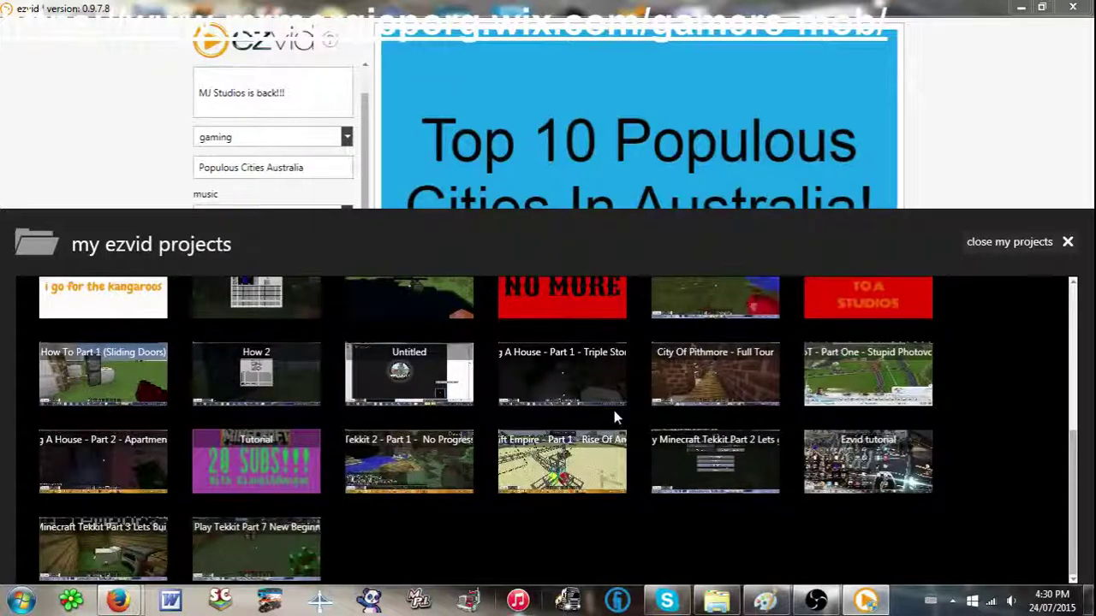
Open the saved "Ezvid tutorial" project, play its opening, dismiss the antivirus notification, and pause during ScreenCap0
click(929, 477)
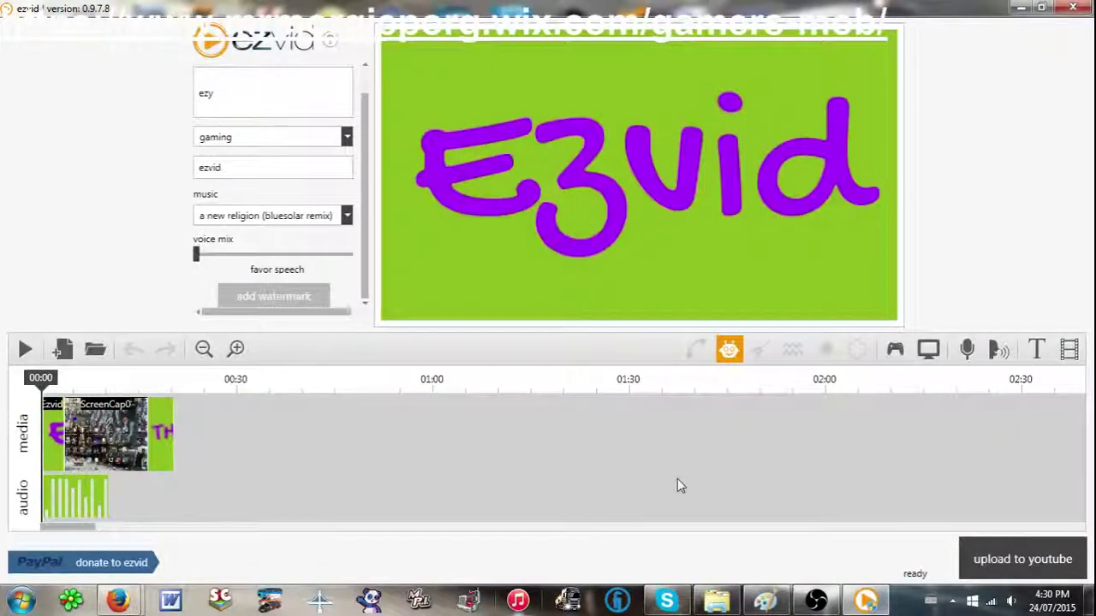
click(29, 356)
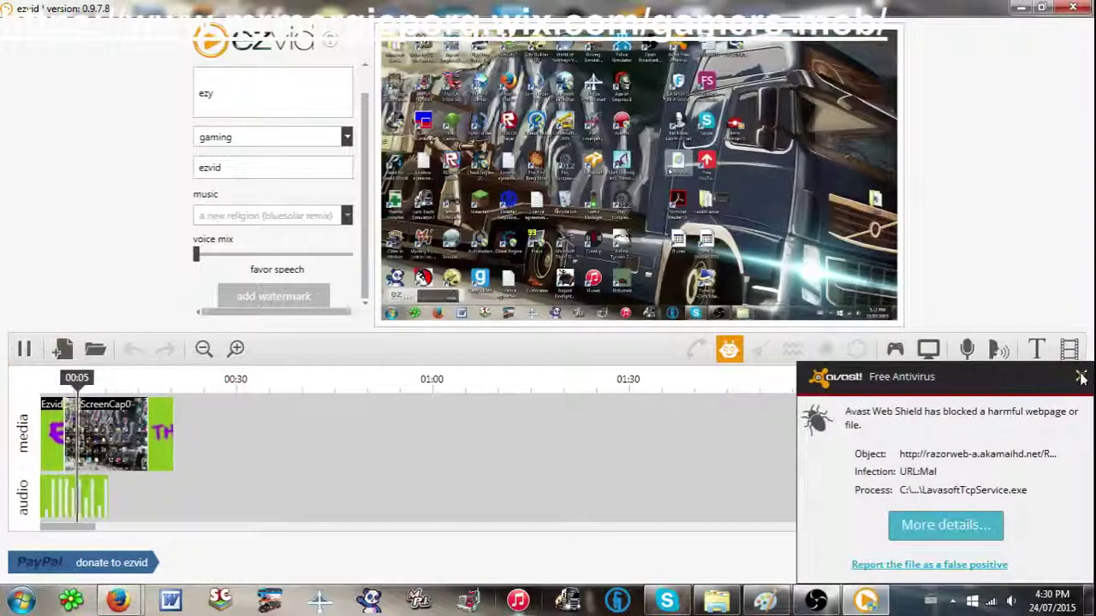
click(1081, 377)
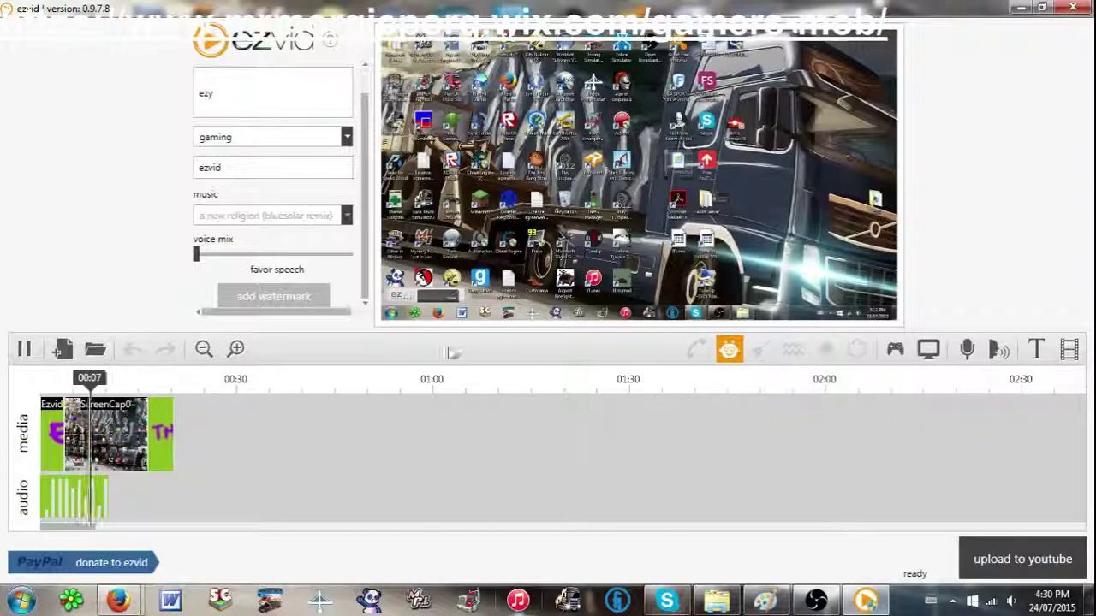
click(24, 348)
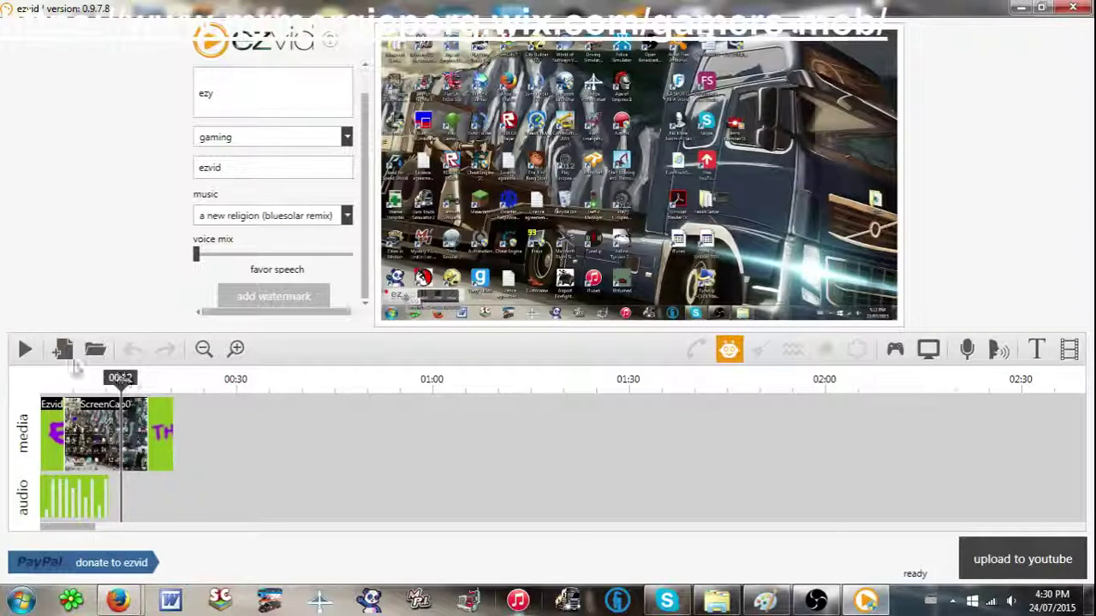
Show the Clear Recordings option for the audio track without applying it, and dismiss the antivirus notification
click(66, 490)
right_click(76, 484)
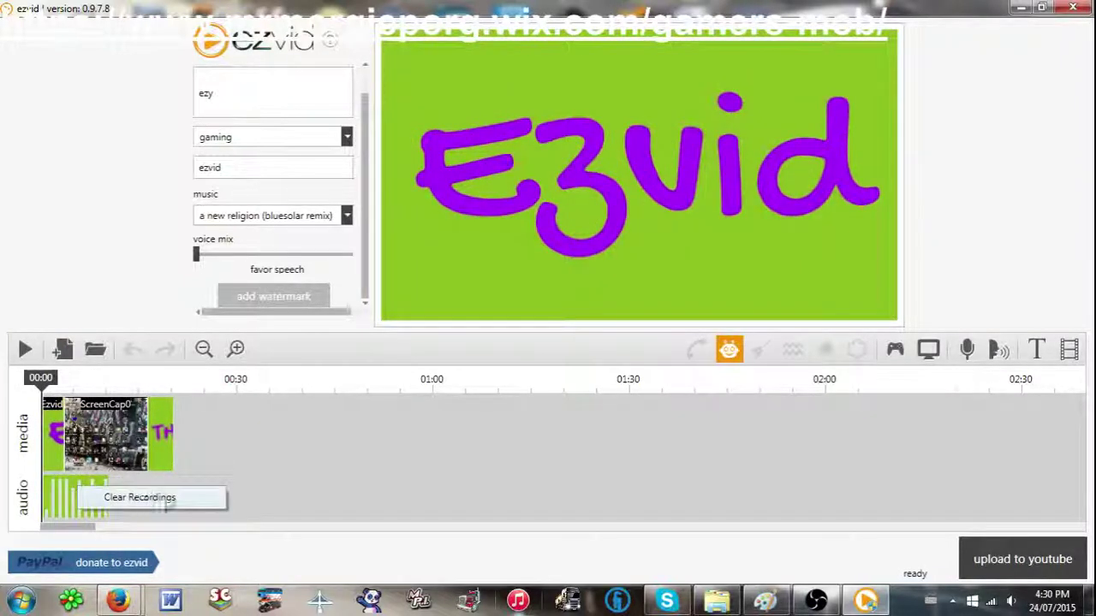
click(172, 479)
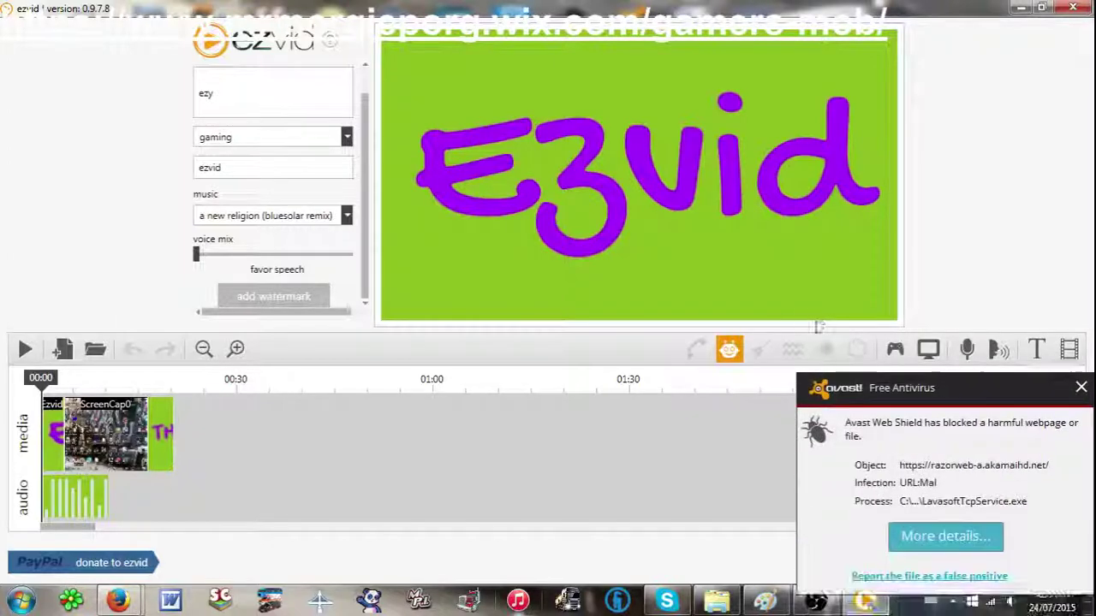
click(1081, 376)
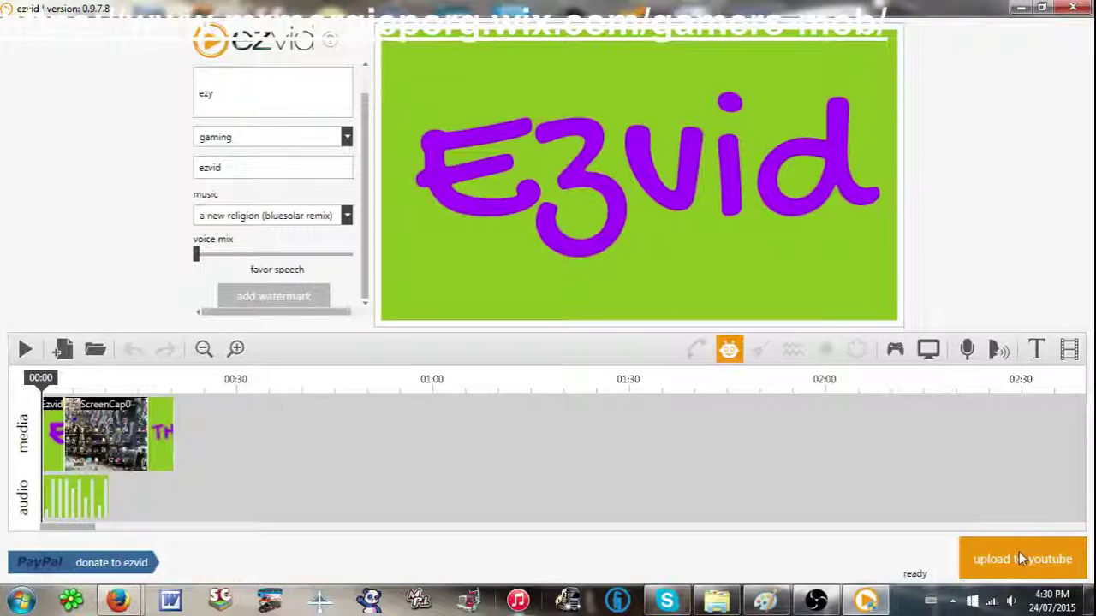
Start a YouTube upload, accept the agreement, continue to the Google sign-in form, and close it without signing in
click(1019, 553)
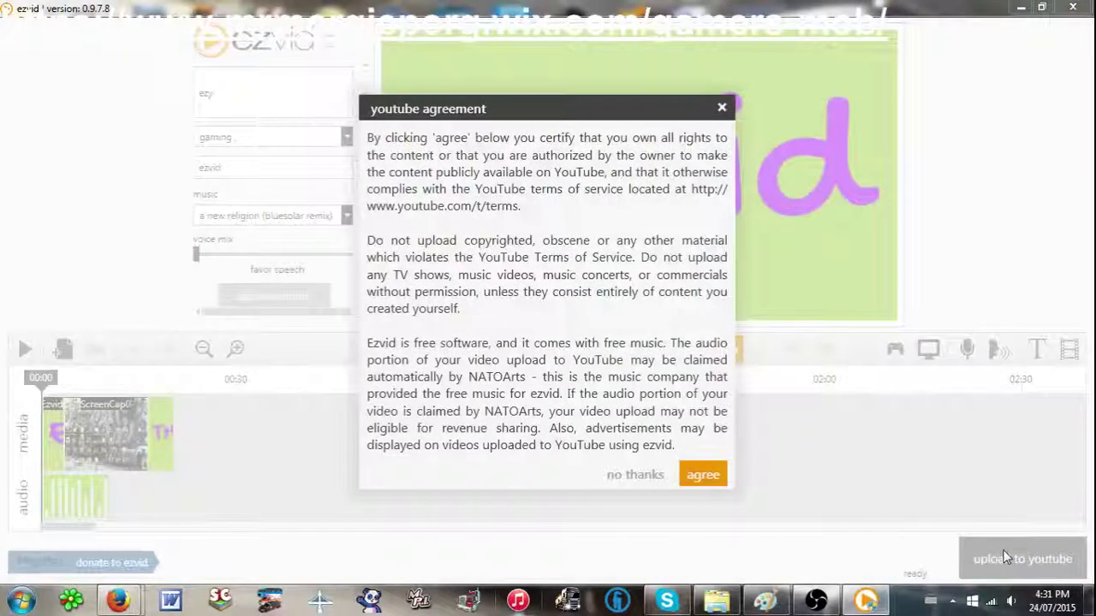
click(702, 477)
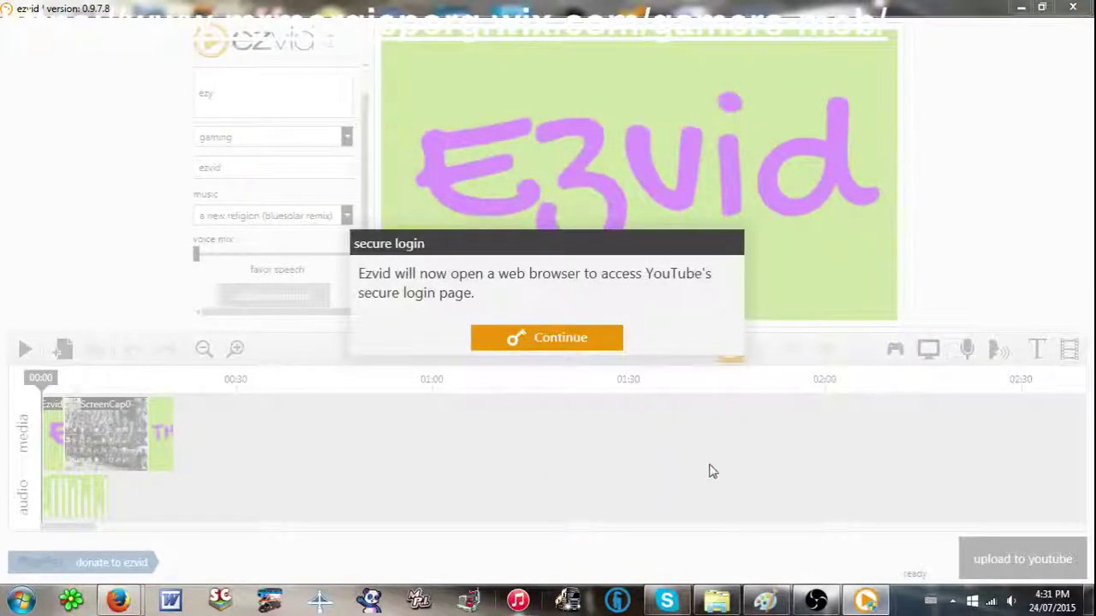
click(557, 339)
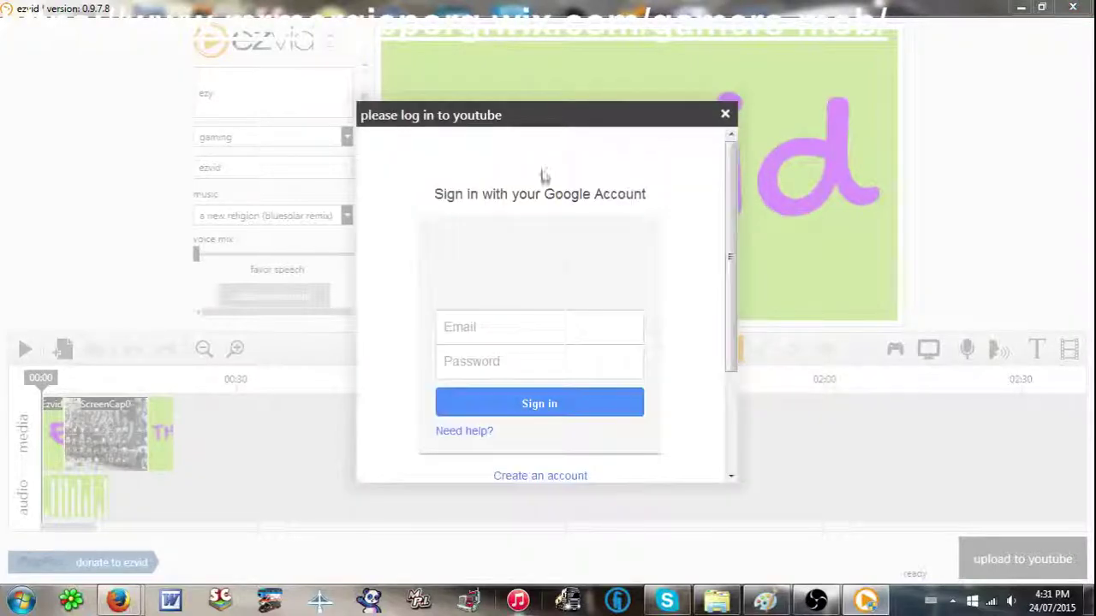
click(725, 113)
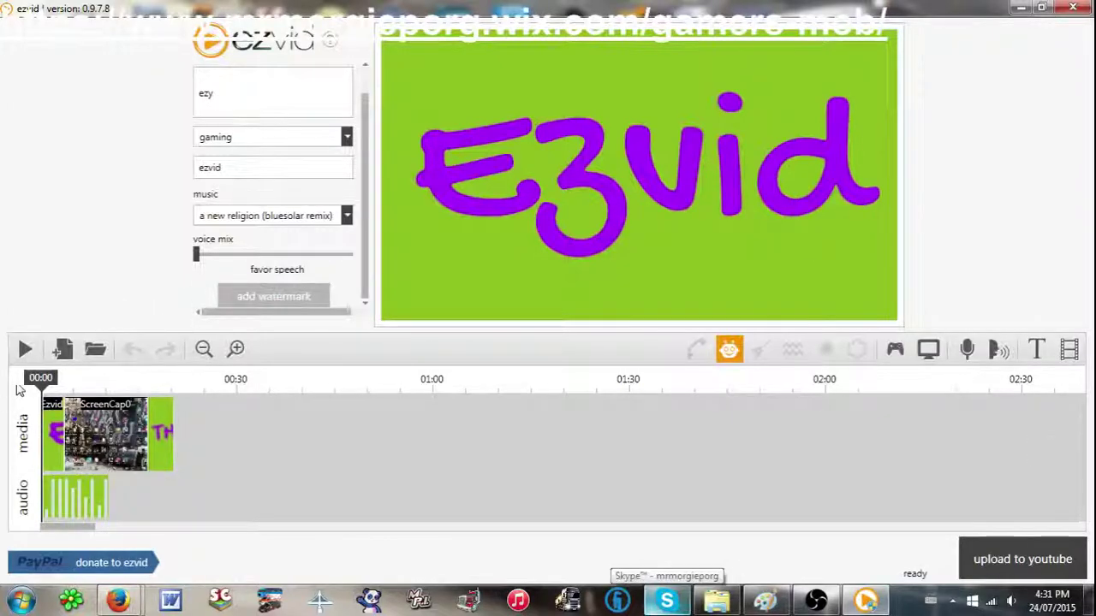
Preview the project from the start, skip ahead to the THANK YOU slide, pause, and return the playhead to 00:00
click(23, 349)
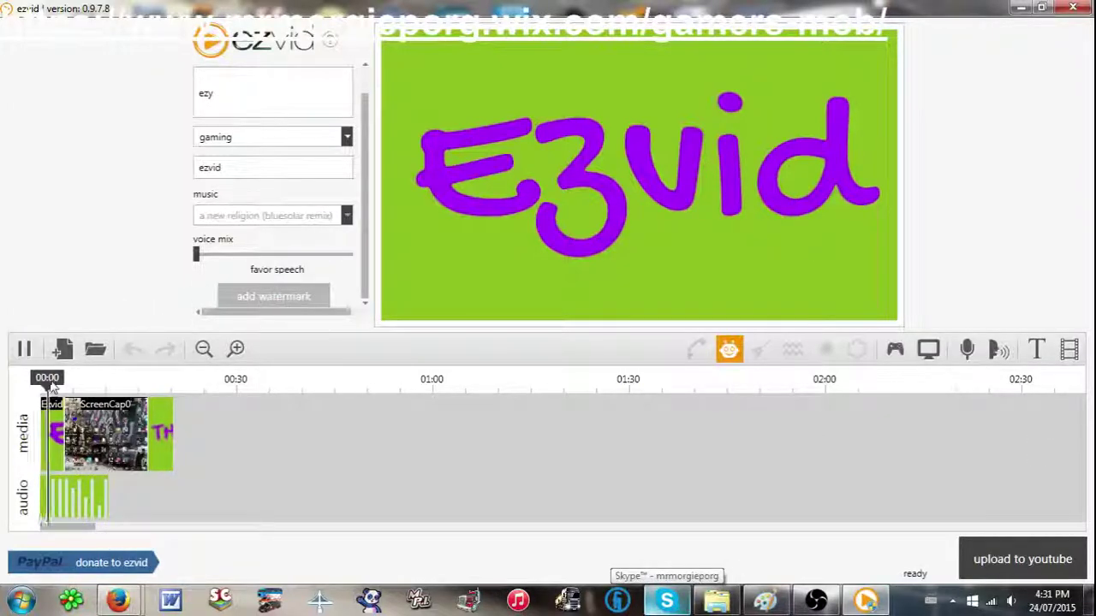
drag(51, 386, 150, 385)
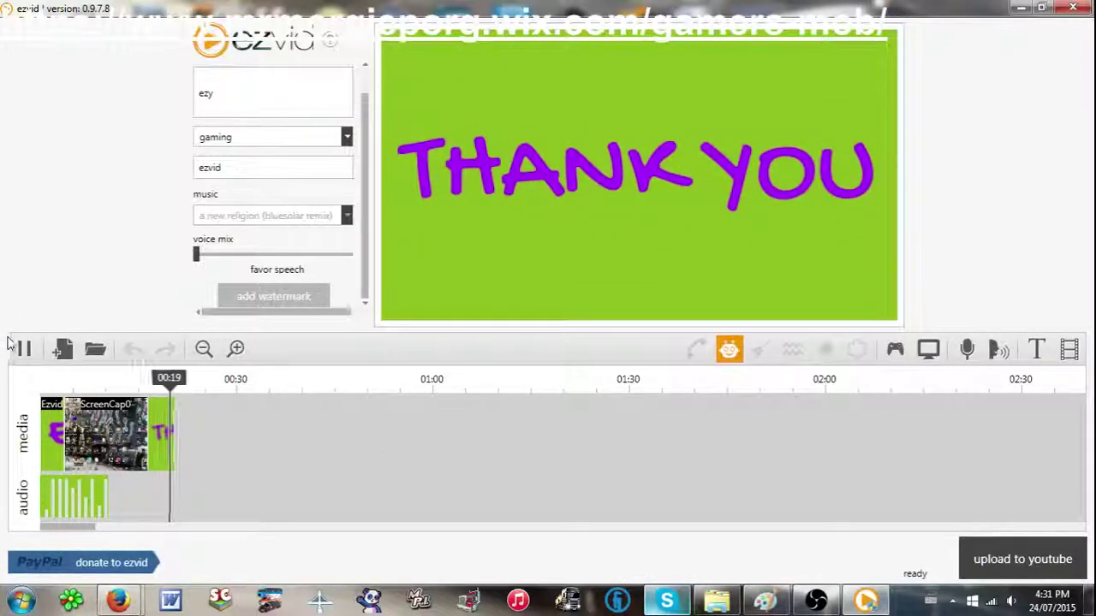
click(21, 347)
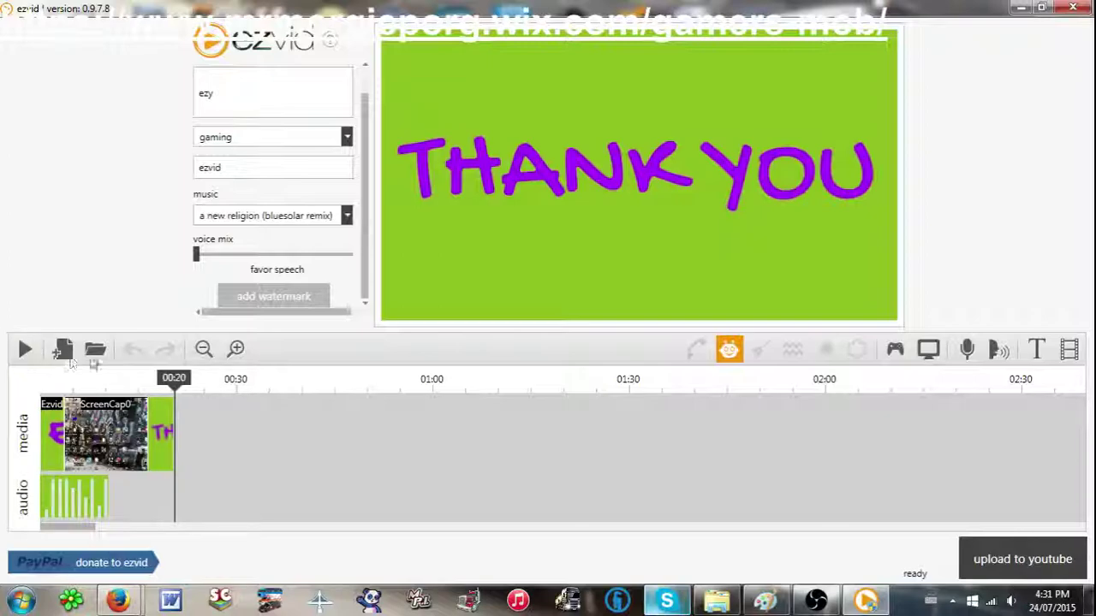
drag(175, 381, 2, 437)
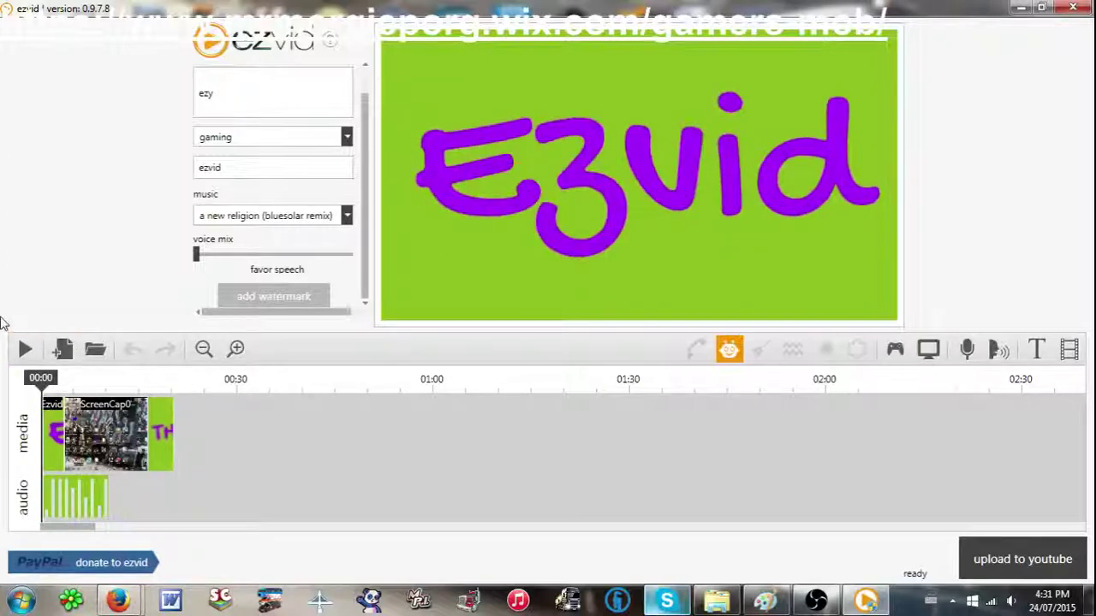